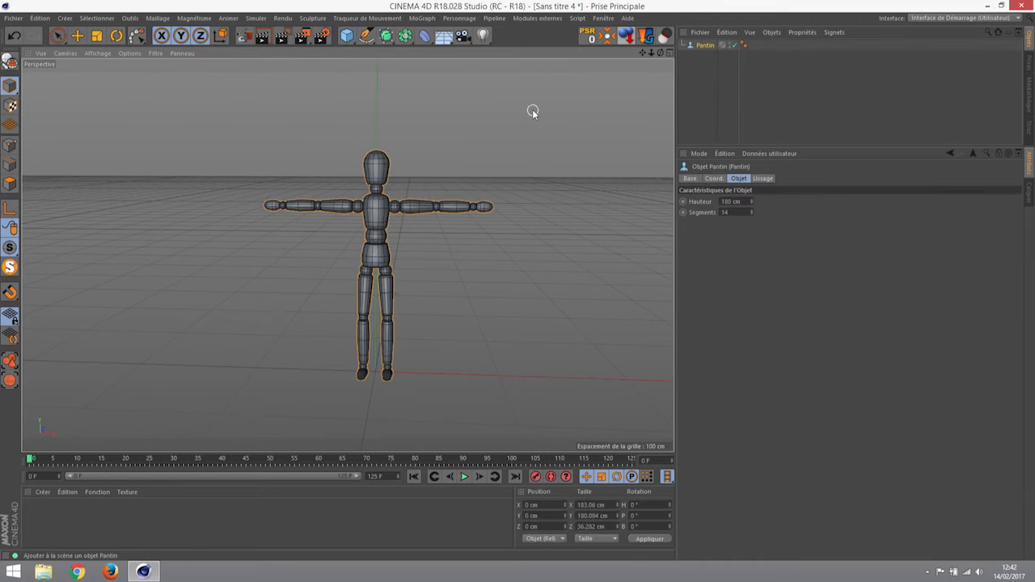
- Orbit and zoom the Perspective view in on the Pantin, then open the MoGraph menu
alt+drag(543, 100, 451, 206)
alt+right_drag(451, 206, 446, 229)
alt+middle_drag(451, 230, 484, 172)
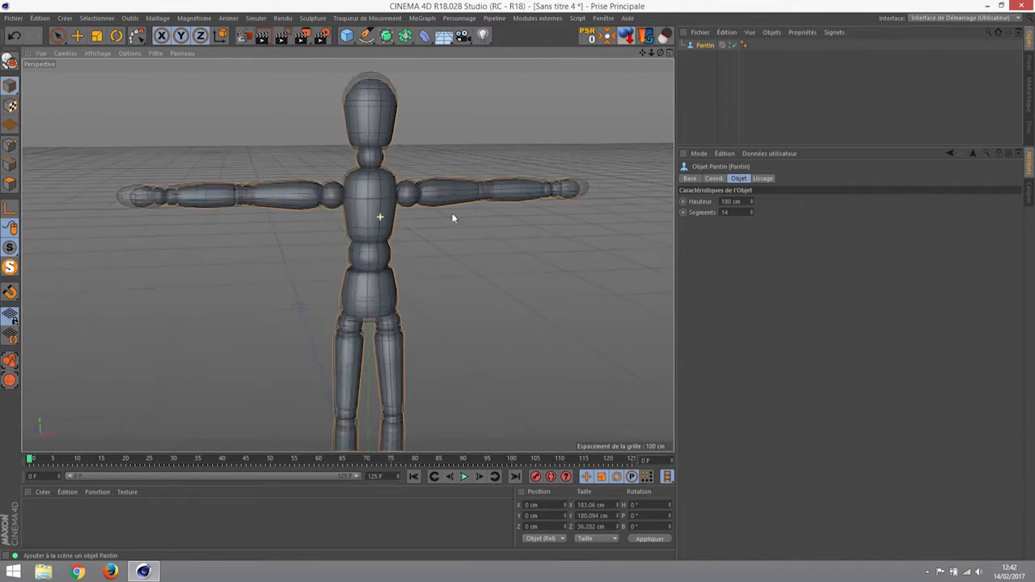
scroll(484, 202, down, 6)
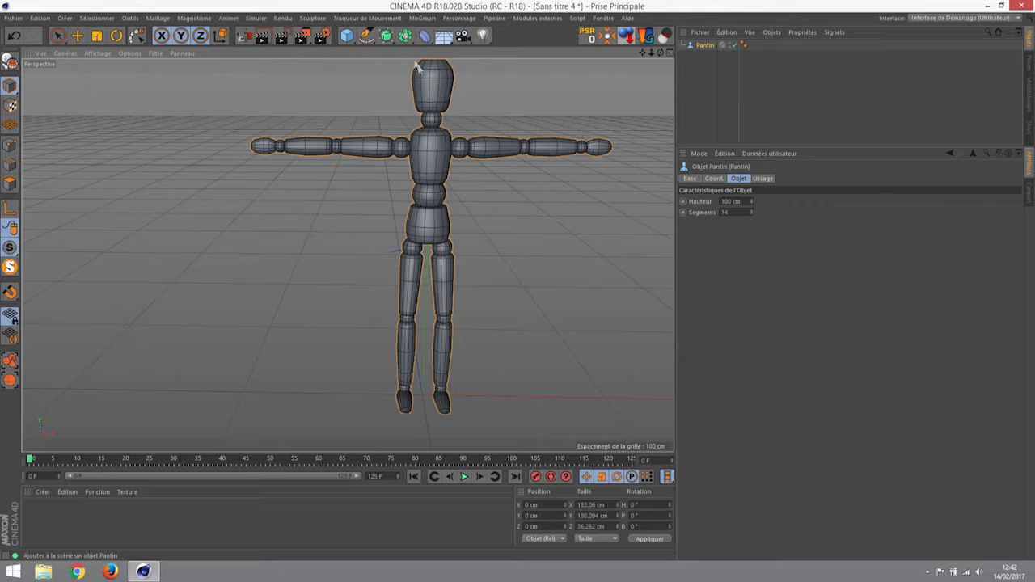
click(422, 18)
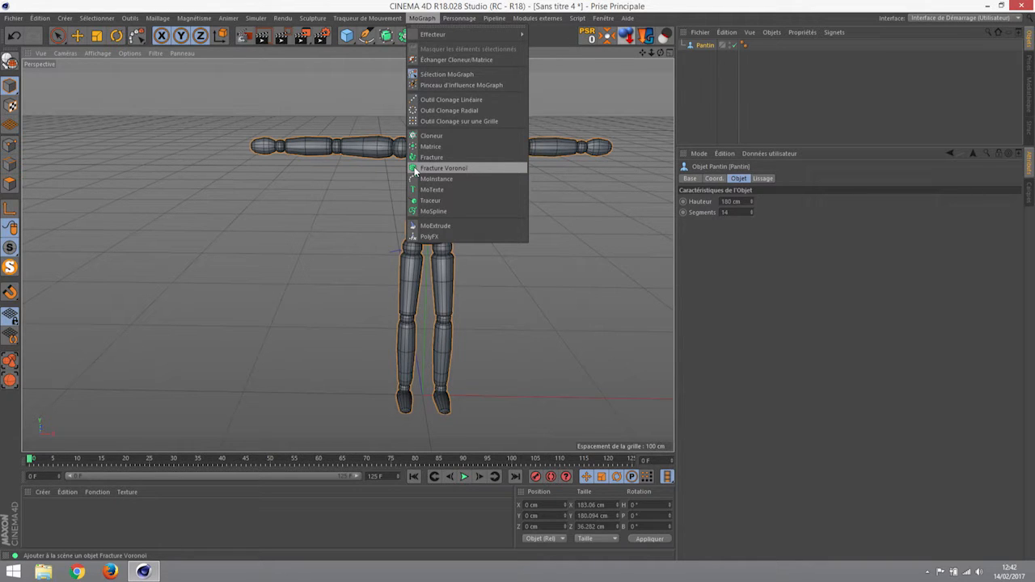
- Add a Voronoi Fracture object and nest the Pantin under it
click(437, 168)
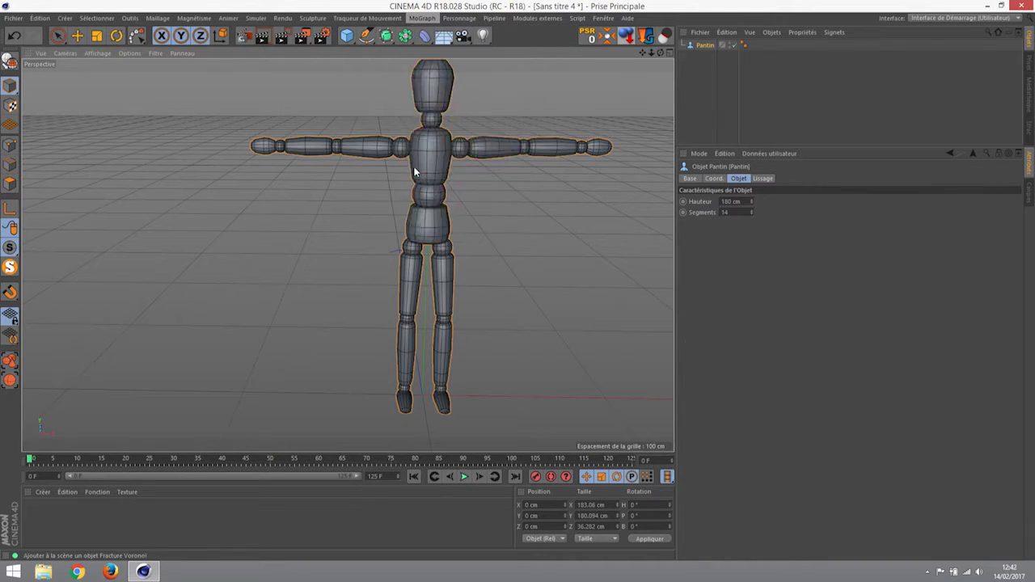
key(ctrl+z)
click(707, 75)
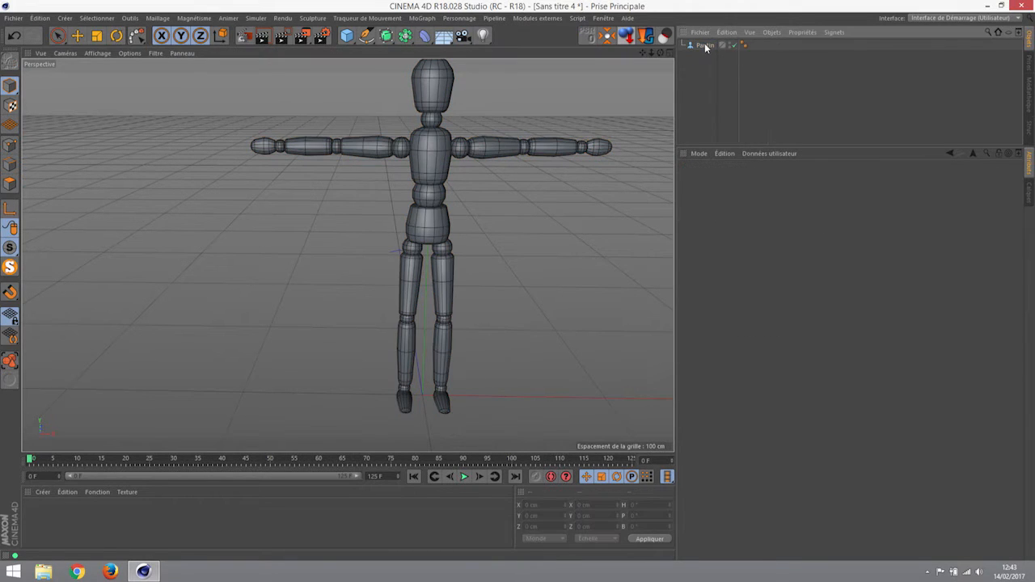
click(421, 18)
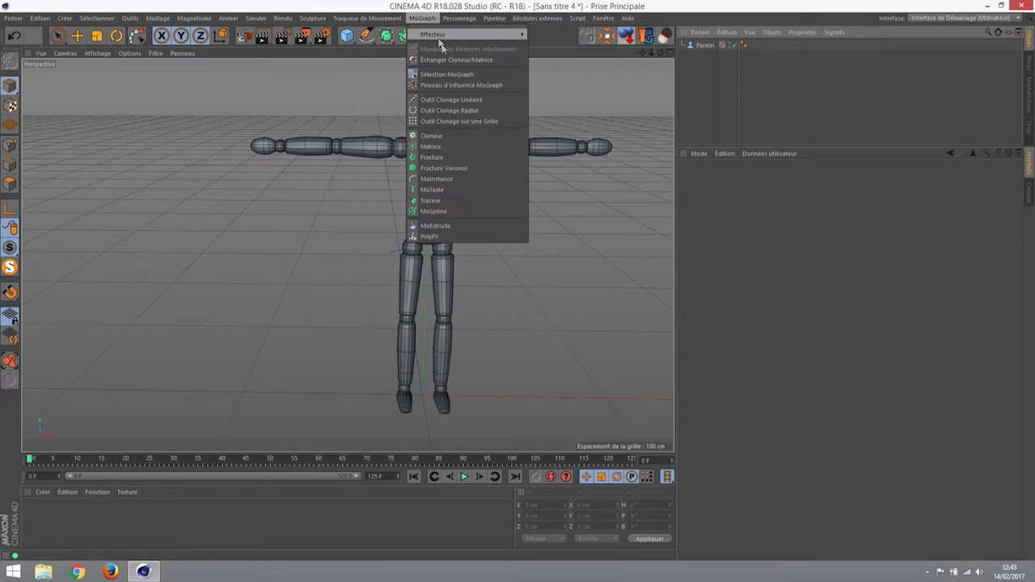
click(444, 169)
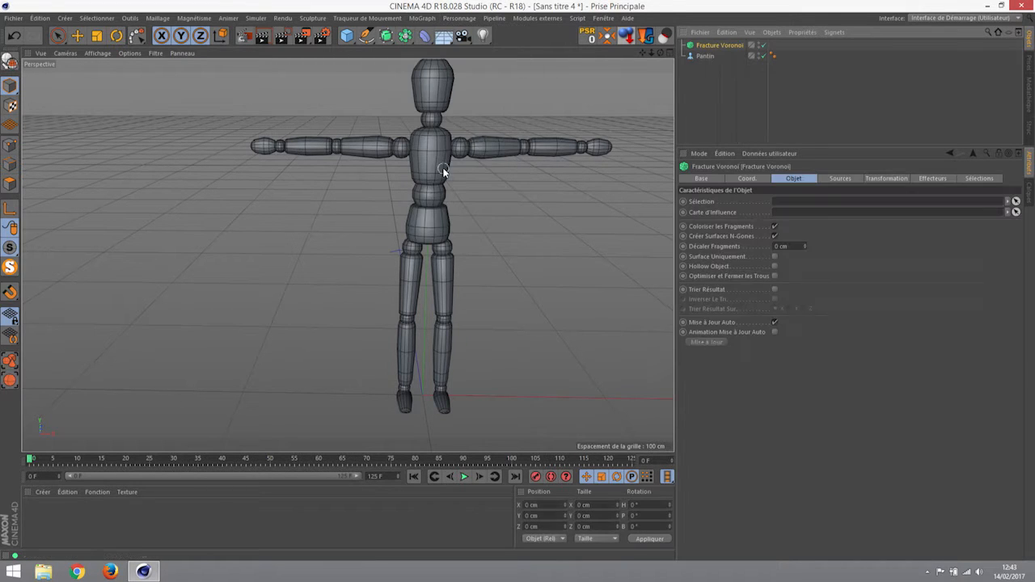
click(697, 57)
drag(708, 54, 716, 47)
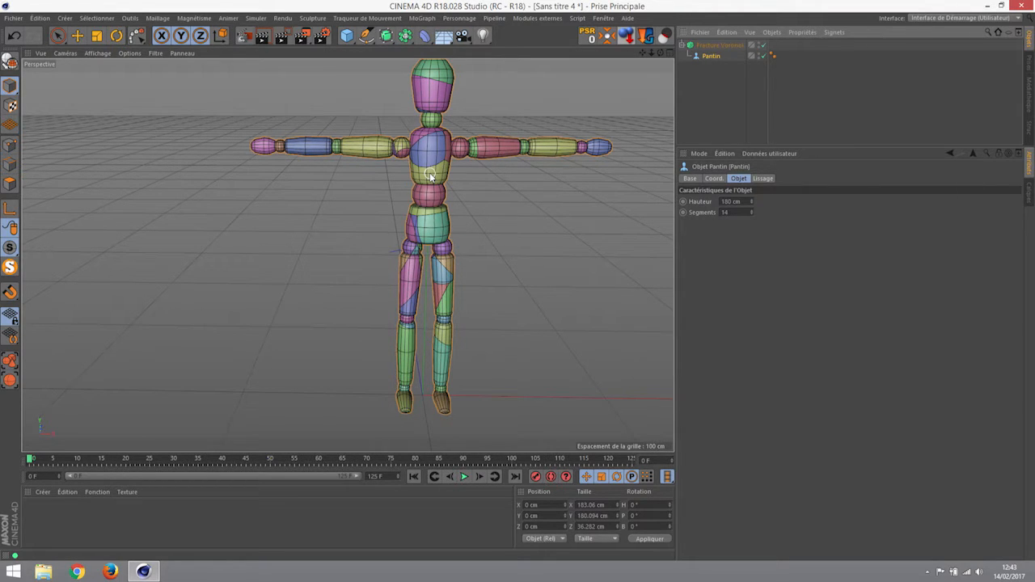
- Frame the whole fractured figure, feet included, and render a viewport preview with Ctrl+R
scroll(430, 170, up, 5)
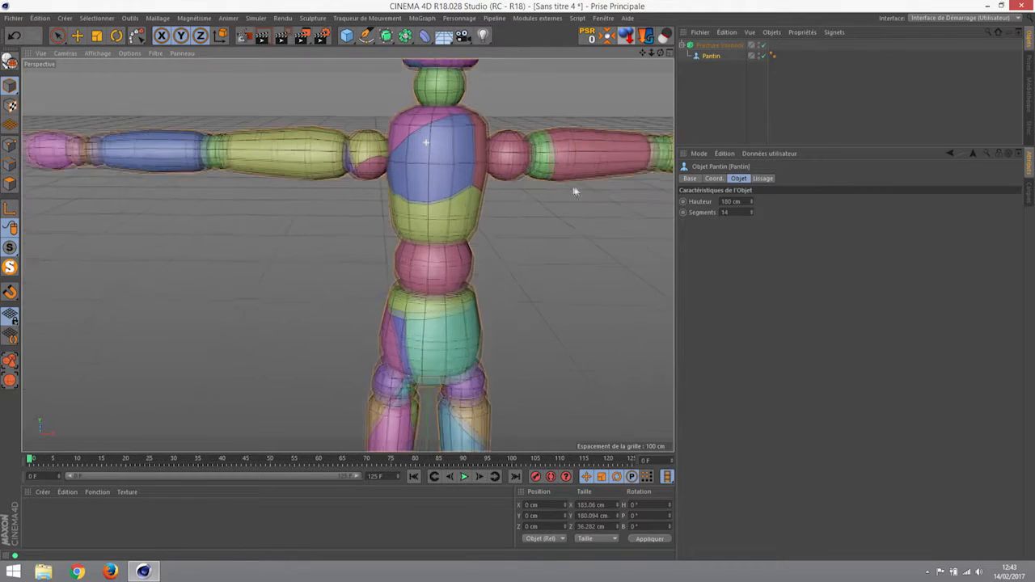
alt+drag(431, 151, 637, 175)
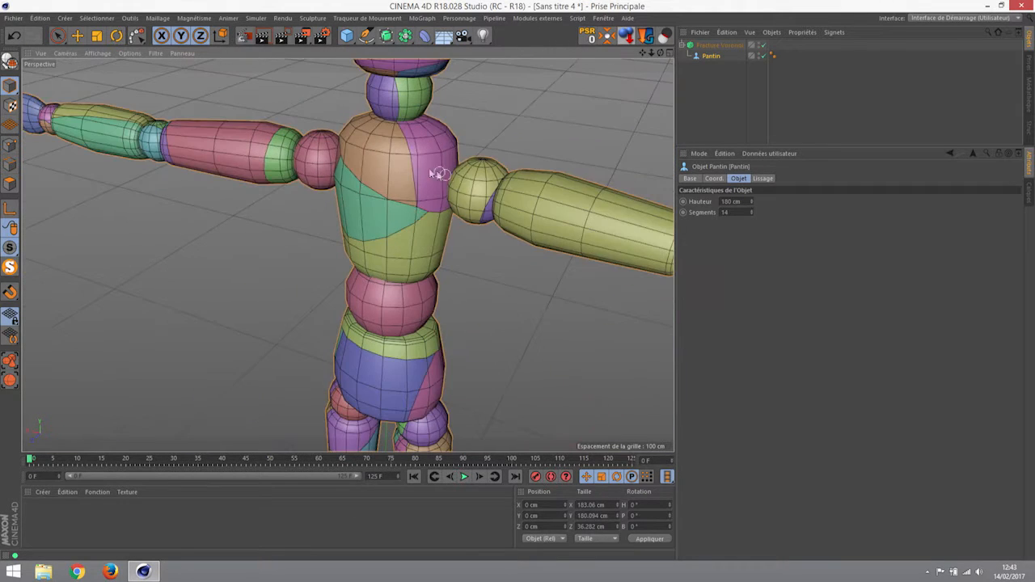
alt+drag(470, 190, 278, 182)
alt+right_drag(502, 198, 437, 205)
alt+drag(526, 215, 453, 215)
alt+middle_drag(561, 222, 455, 194)
alt+right_drag(437, 196, 384, 234)
scroll(442, 196, down, 2)
alt+middle_drag(444, 198, 423, 189)
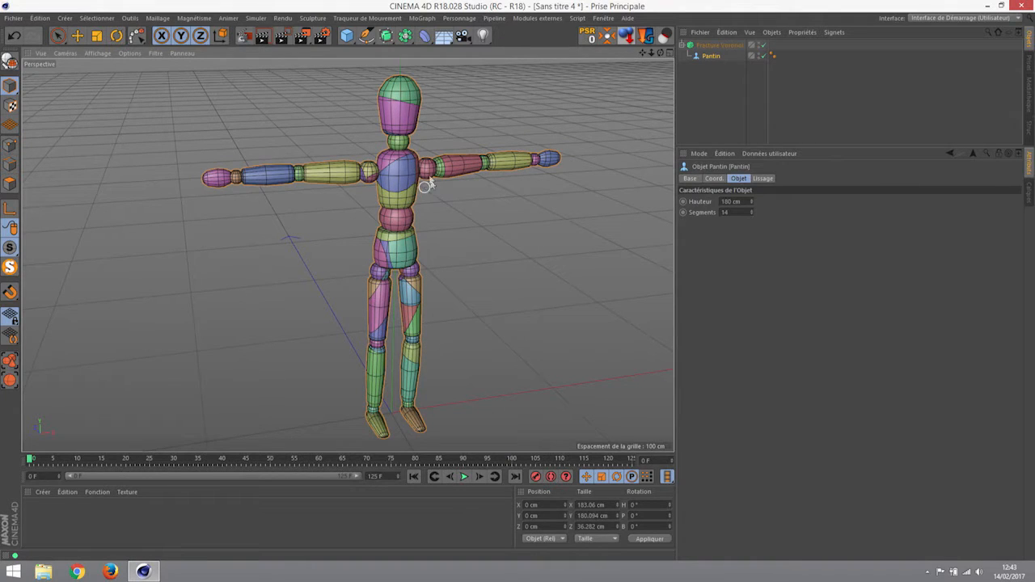
key(ctrl+r)
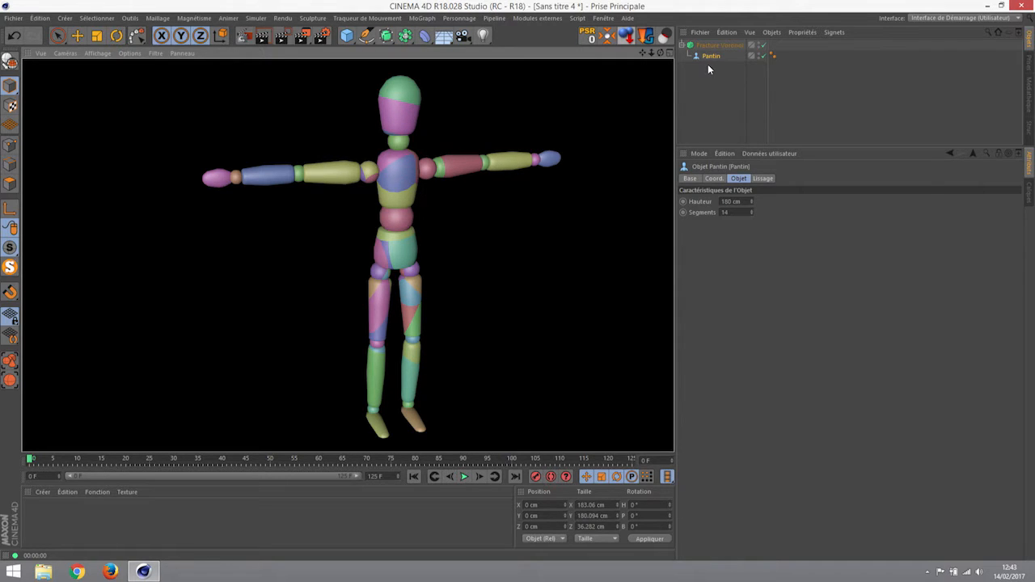
- Clear the render, select the Voronoi Fracture, and toggle fragment colouring off and back on
click(461, 154)
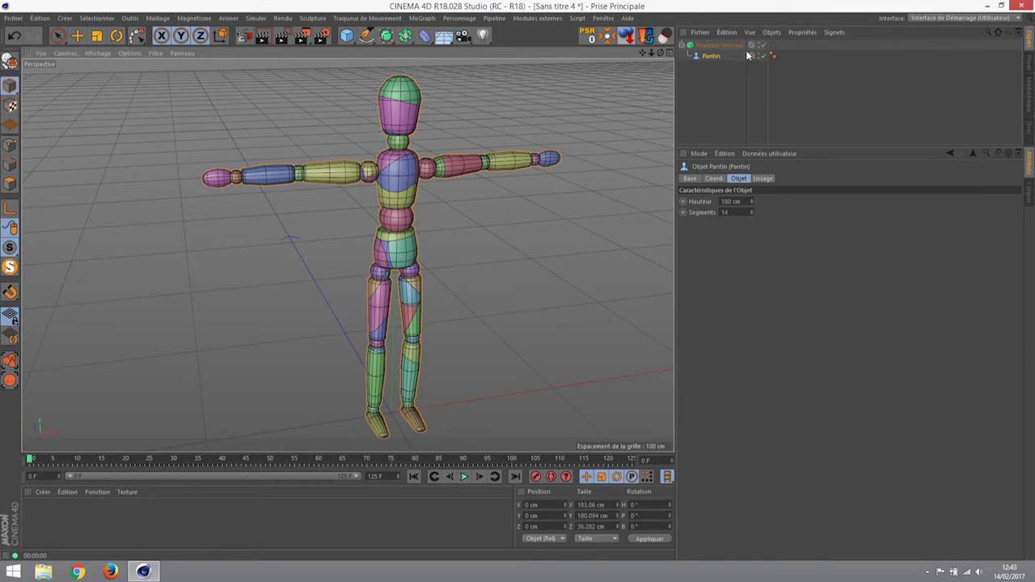
click(715, 46)
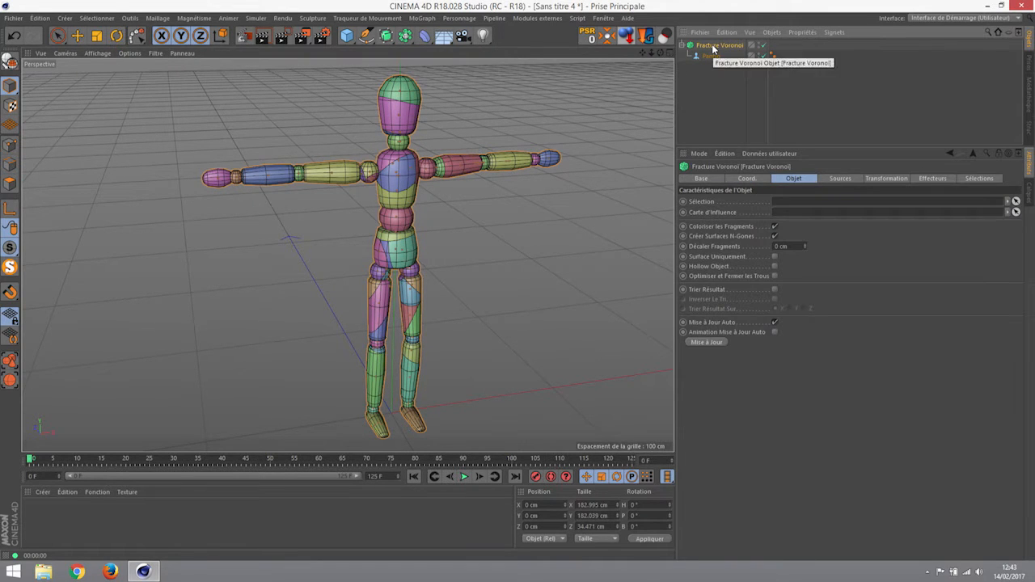
click(775, 226)
click(774, 236)
scroll(357, 184, up, 5)
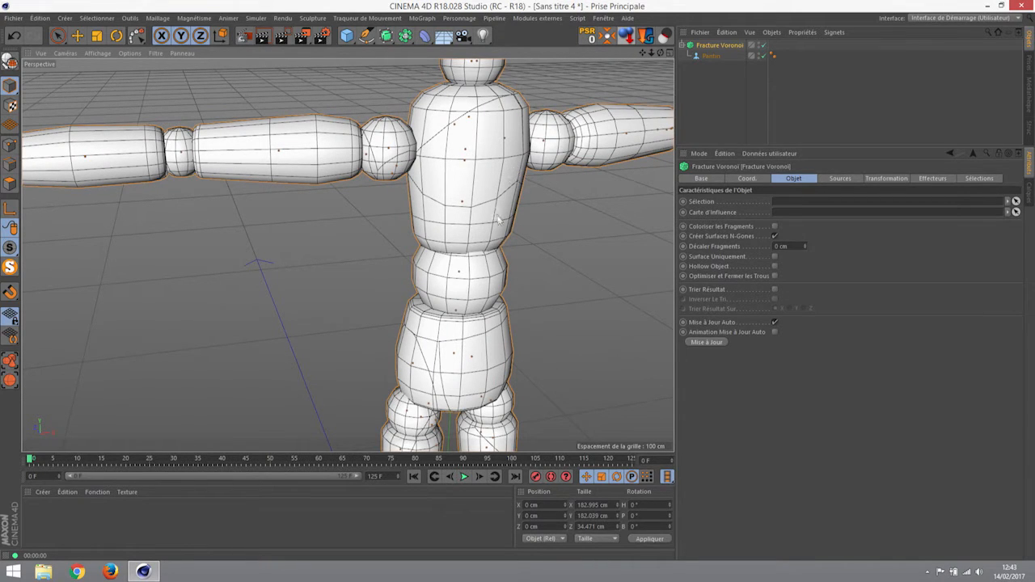
click(775, 226)
alt+right_drag(474, 149, 449, 168)
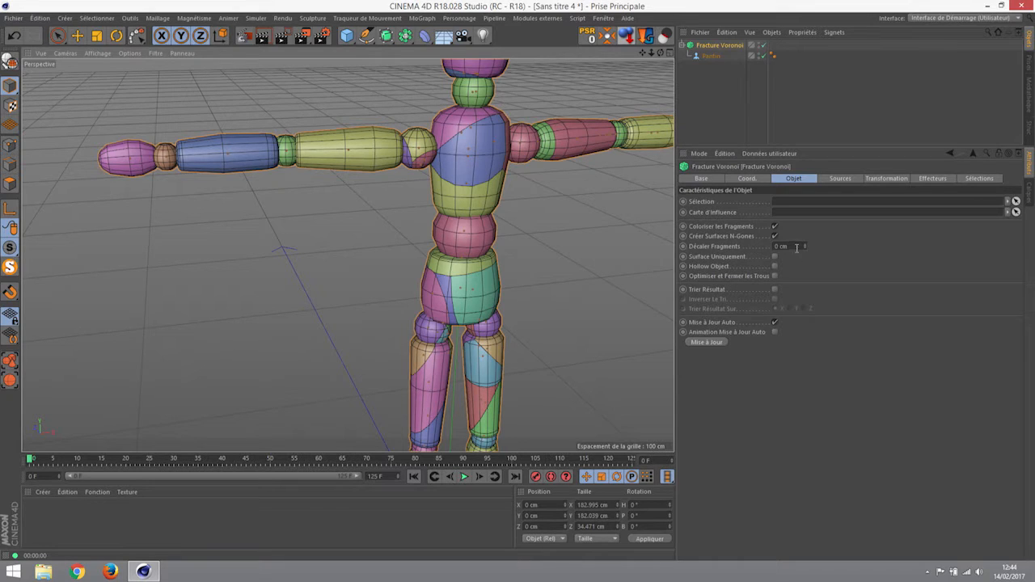
- Set the fragment offset to 5 cm, then settle on 1 cm
drag(796, 246, 712, 245)
text(5)
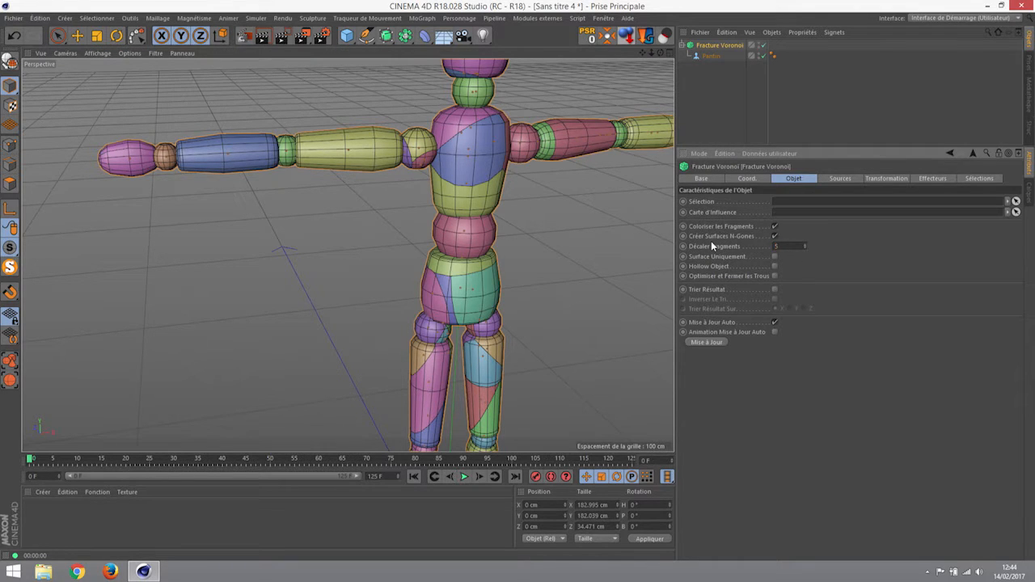
key(Return)
drag(786, 246, 681, 241)
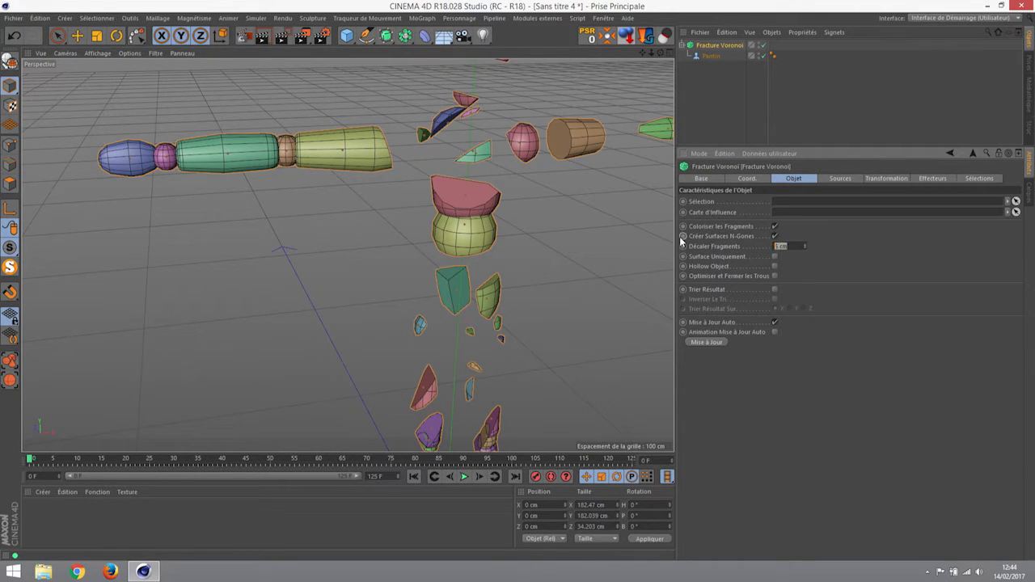
text(1)
key(Return)
- Orbit along the shoulder, arm and green forearm to inspect the gaps between fragments
alt+drag(365, 142, 562, 183)
scroll(250, 144, up, 6)
alt+drag(318, 154, 347, 254)
alt+drag(379, 154, 347, 162)
alt+drag(284, 162, 311, 145)
alt+drag(512, 291, 566, 273)
alt+middle_drag(569, 274, 285, 270)
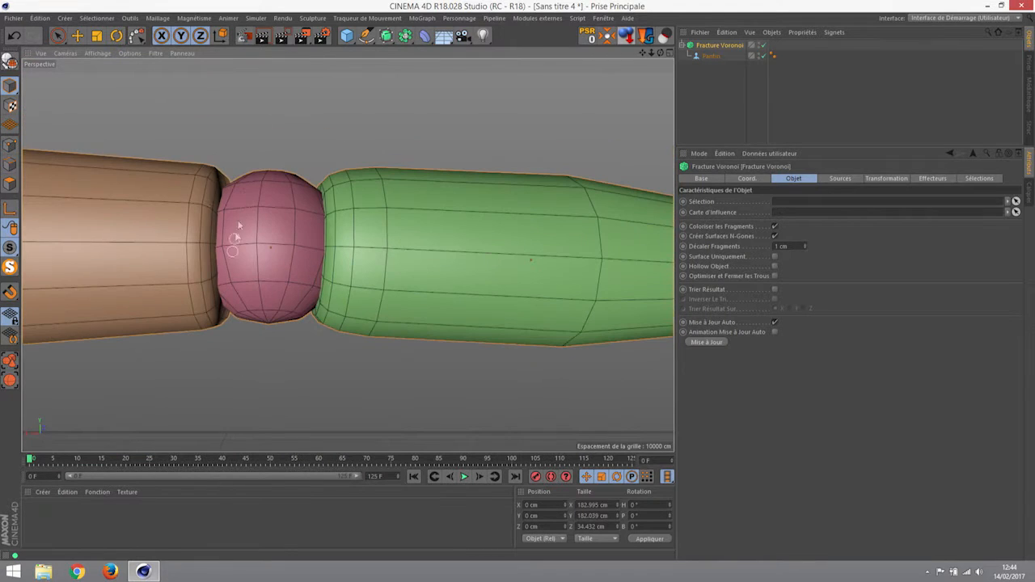
alt+middle_drag(493, 261, 139, 270)
alt+drag(347, 257, 370, 314)
scroll(376, 305, down, 6)
- Check the upper-arm fragment's cut end, recentre the mannequin, and show the Sources settings
alt+drag(490, 272, 284, 270)
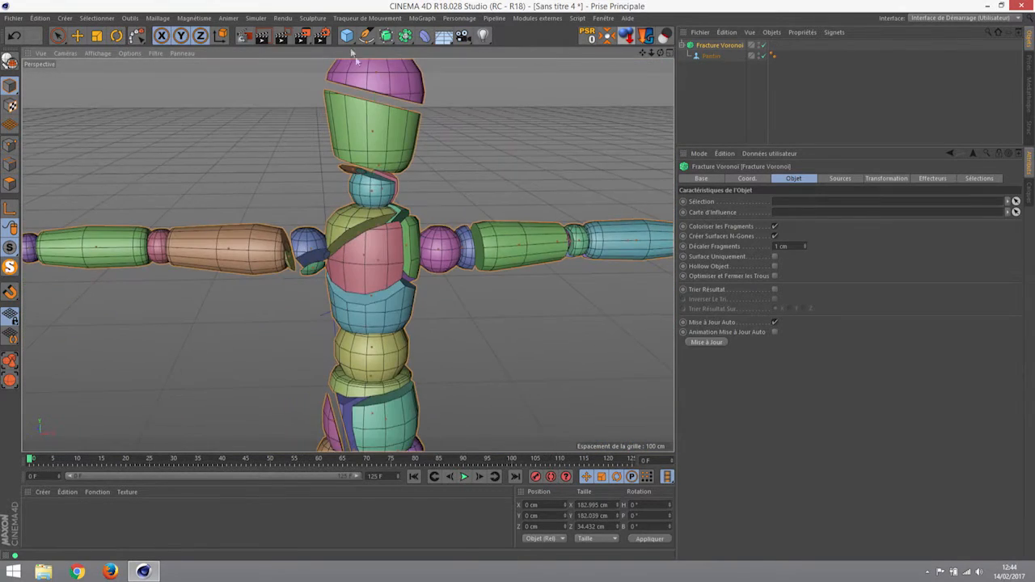
alt+middle_drag(377, 269, 333, 191)
alt+right_drag(382, 191, 490, 210)
alt+drag(423, 200, 302, 212)
alt+right_drag(286, 189, 215, 203)
alt+middle_drag(217, 201, 335, 207)
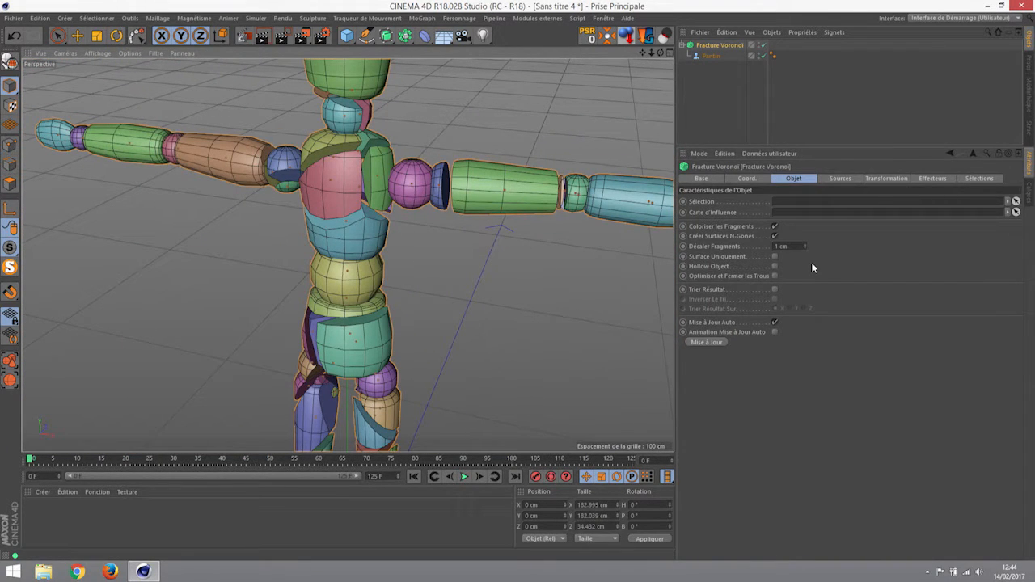
click(840, 179)
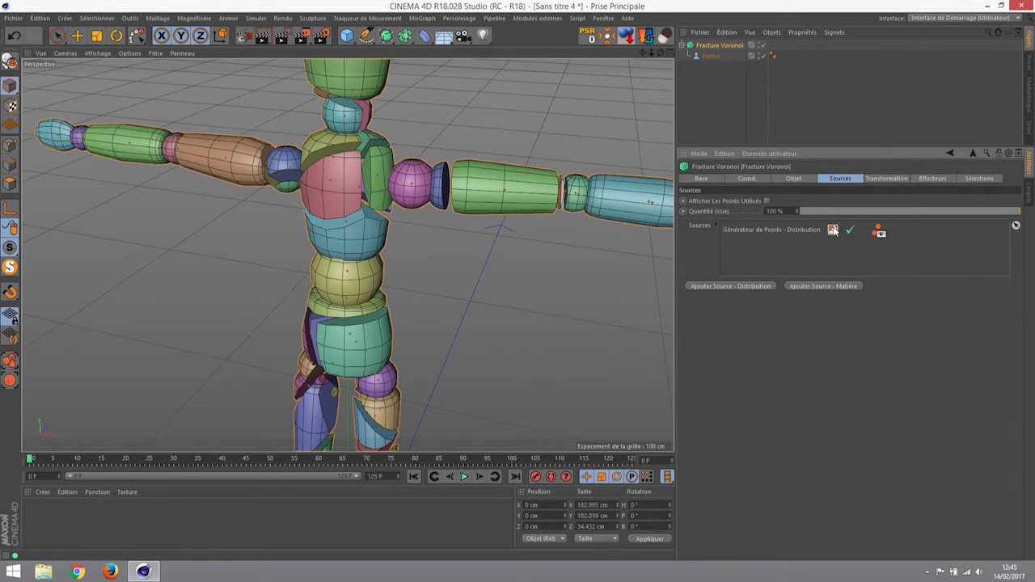
- Toggle the Distribution point generator off and on, then raise its point count from 20 to 203
click(833, 230)
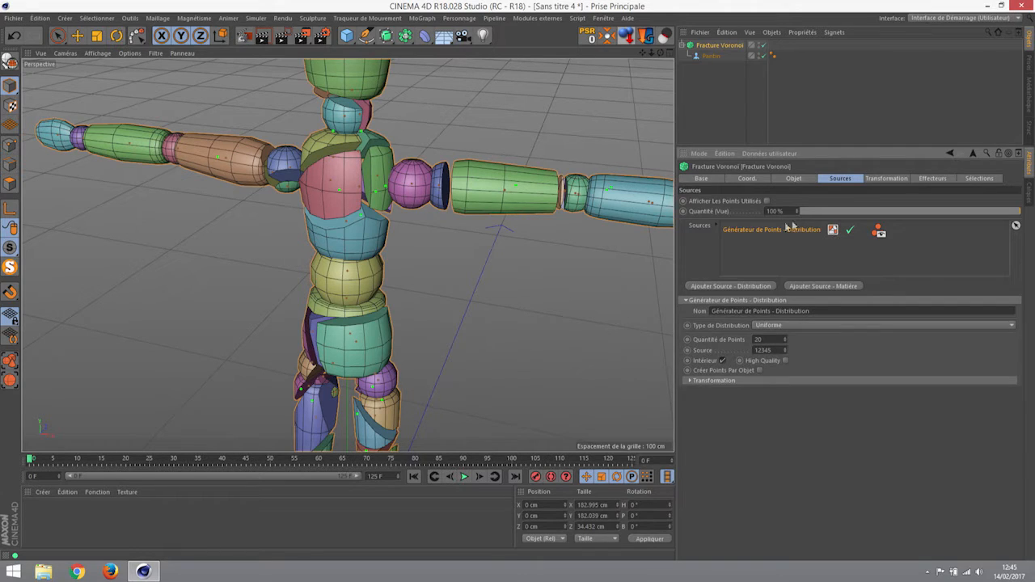
click(849, 230)
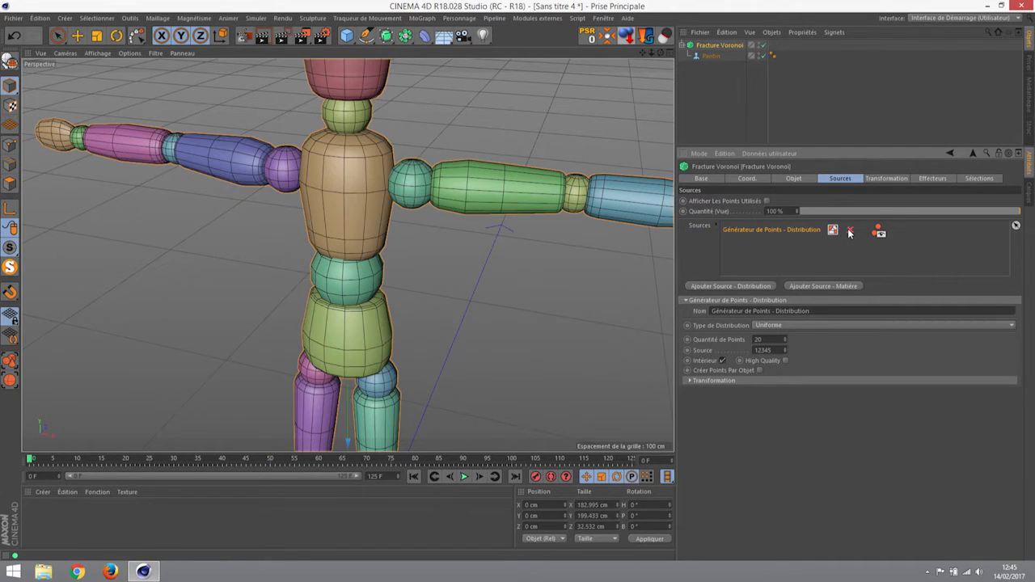
click(848, 230)
click(848, 231)
click(848, 231)
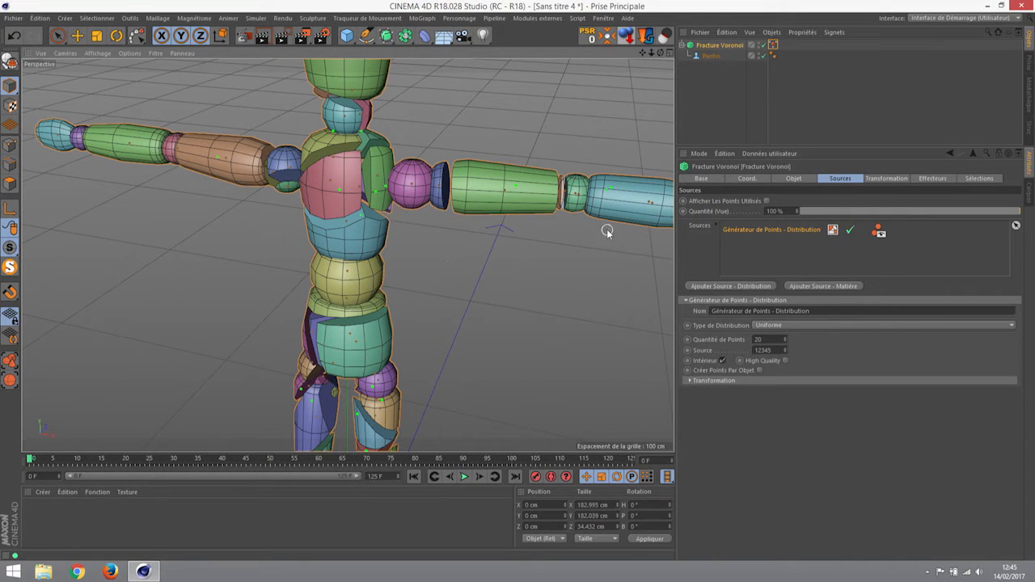
drag(784, 339, 784, 194)
alt+drag(492, 263, 418, 188)
- Inspect the denser fracture around the torso, head and arm, then select the point count value
alt+right_drag(418, 188, 374, 203)
alt+middle_drag(374, 202, 443, 220)
alt+drag(463, 198, 493, 212)
alt+right_drag(493, 212, 608, 217)
alt+drag(608, 217, 412, 113)
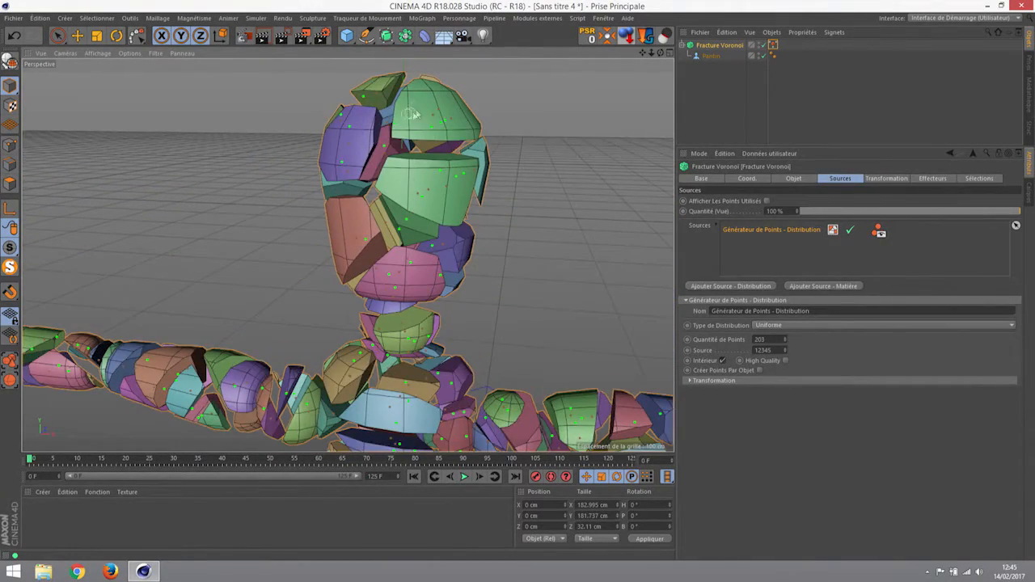
alt+drag(347, 146, 635, 217)
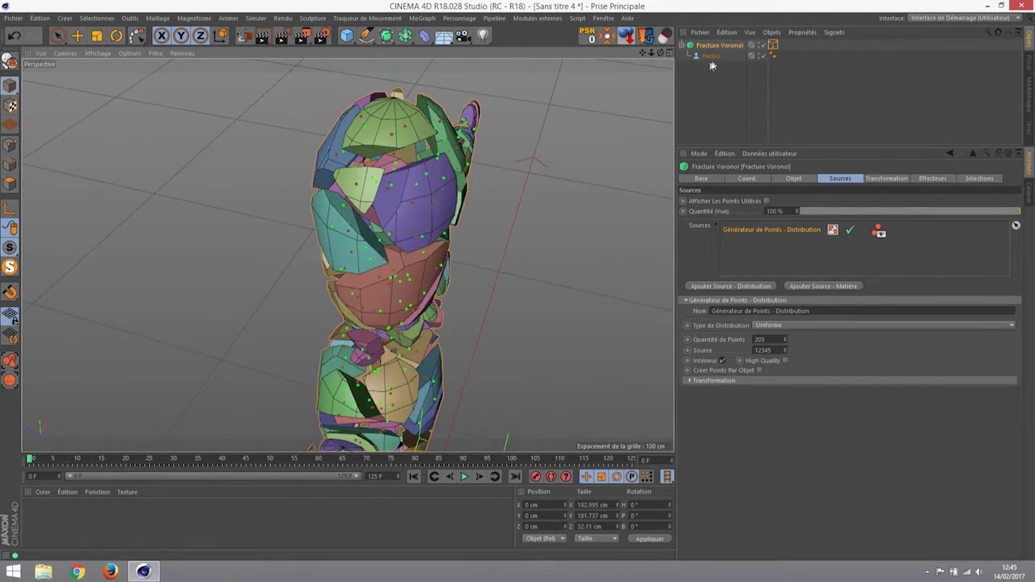
alt+drag(259, 169, 385, 243)
alt+middle_drag(477, 324, 452, 225)
scroll(448, 260, down, 6)
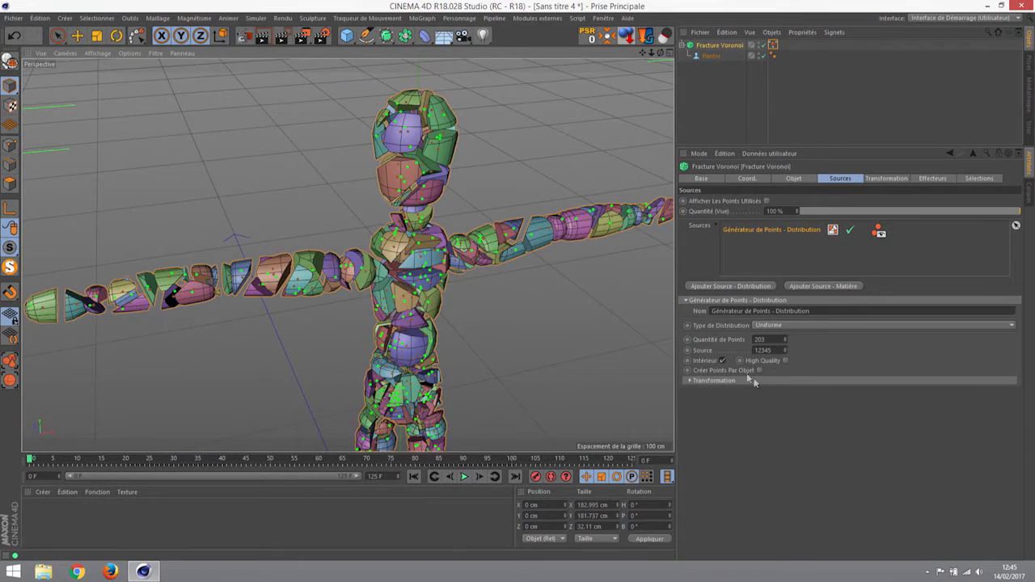
double_click(767, 339)
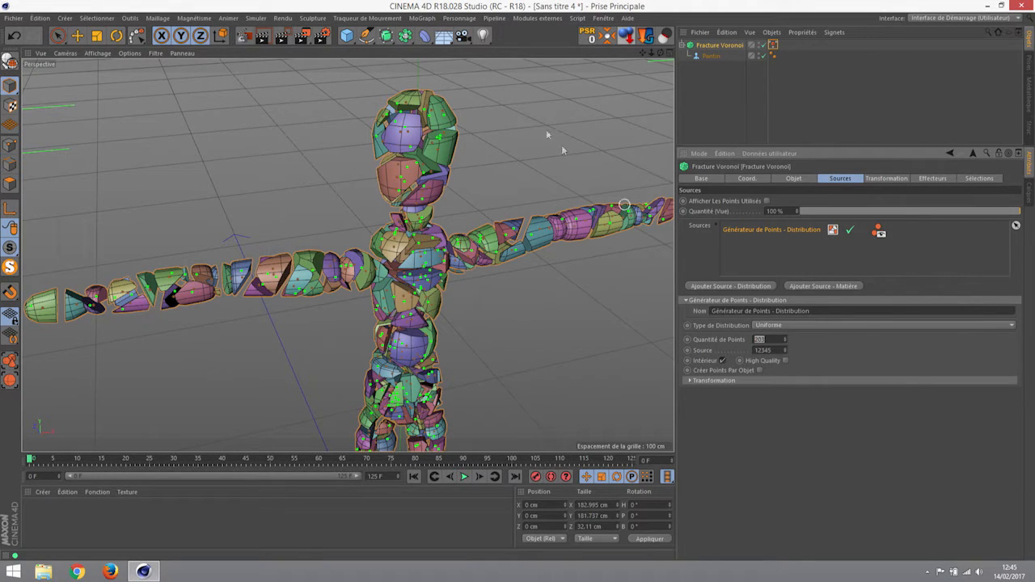
- Change the distribution seed from 12345 to 12323, then return to the fracture's Sources settings
click(421, 18)
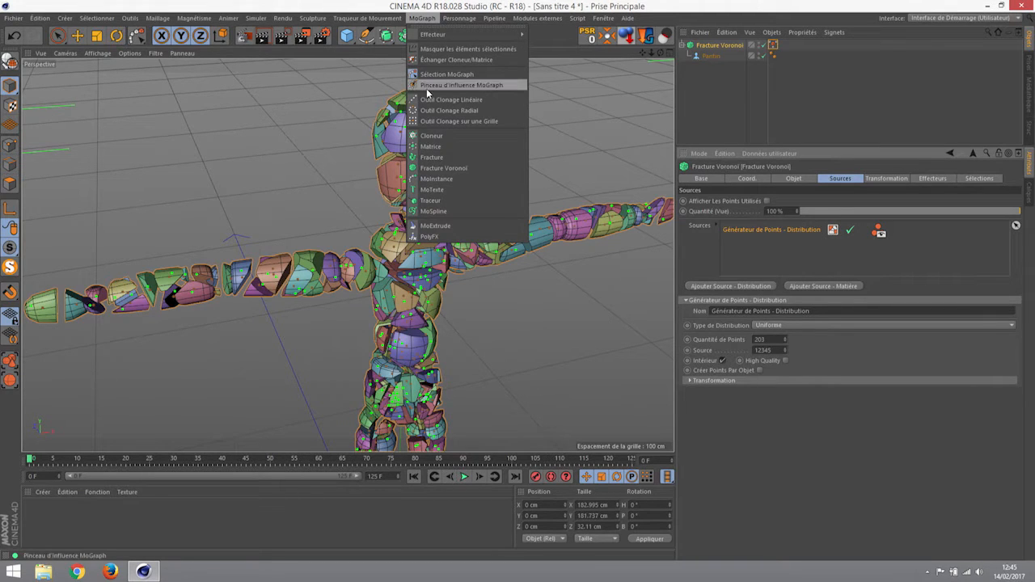
click(696, 14)
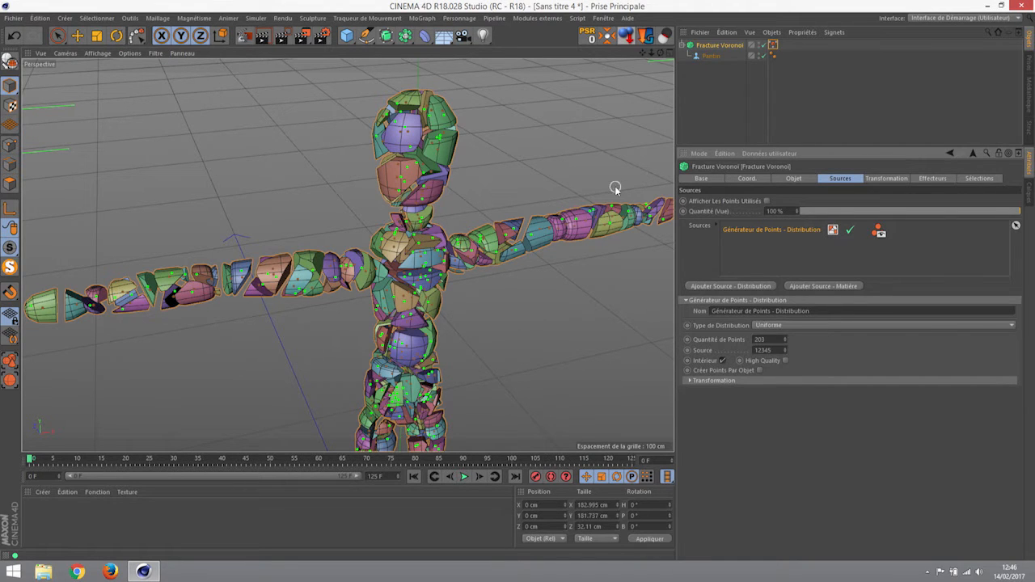
drag(784, 351, 784, 369)
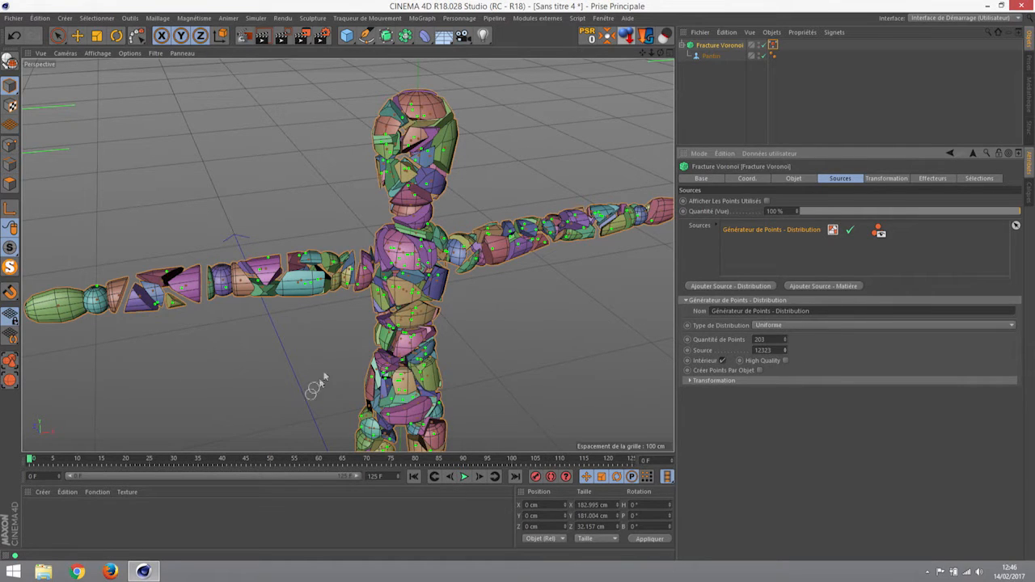
click(792, 179)
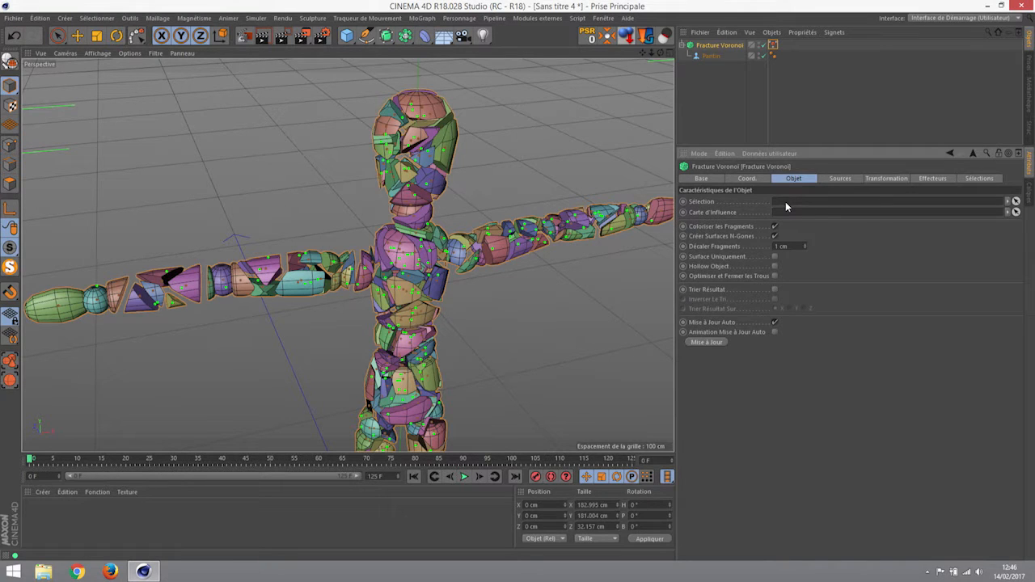
click(835, 178)
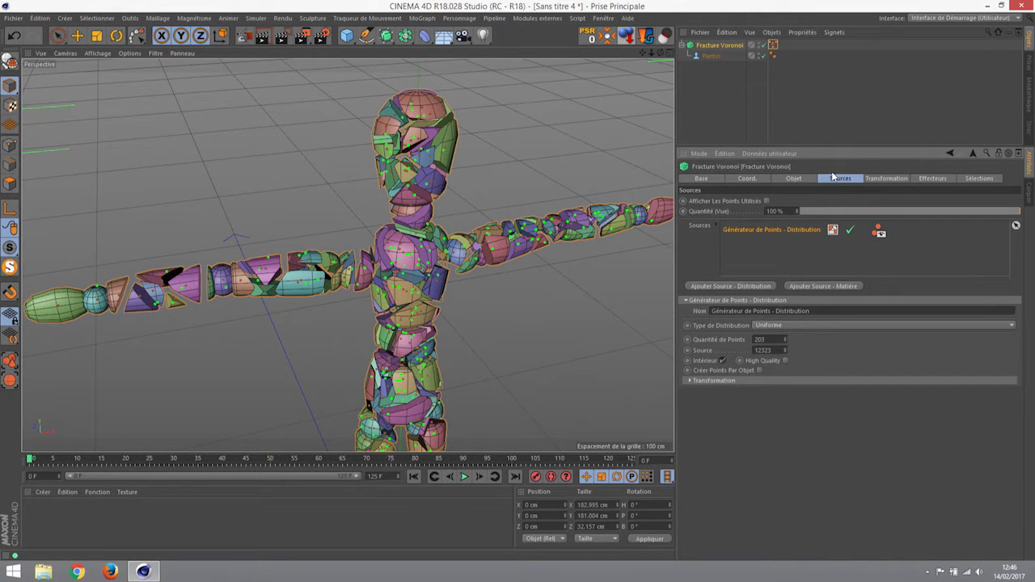
- Toggle the Interior option off and on, viewing the whole mannequin from the front
click(722, 360)
click(722, 360)
scroll(544, 303, down, 5)
alt+middle_drag(545, 302, 544, 284)
alt+drag(544, 285, 484, 301)
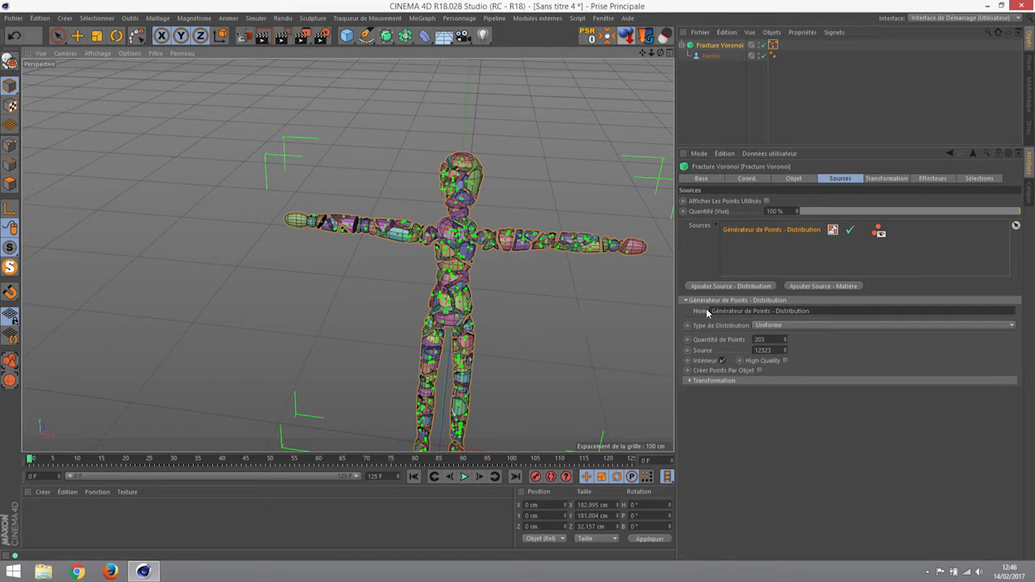
- Compare points scattered outside the body, then re-enable Interior and open the Transformation settings
click(722, 360)
alt+drag(565, 300, 320, 187)
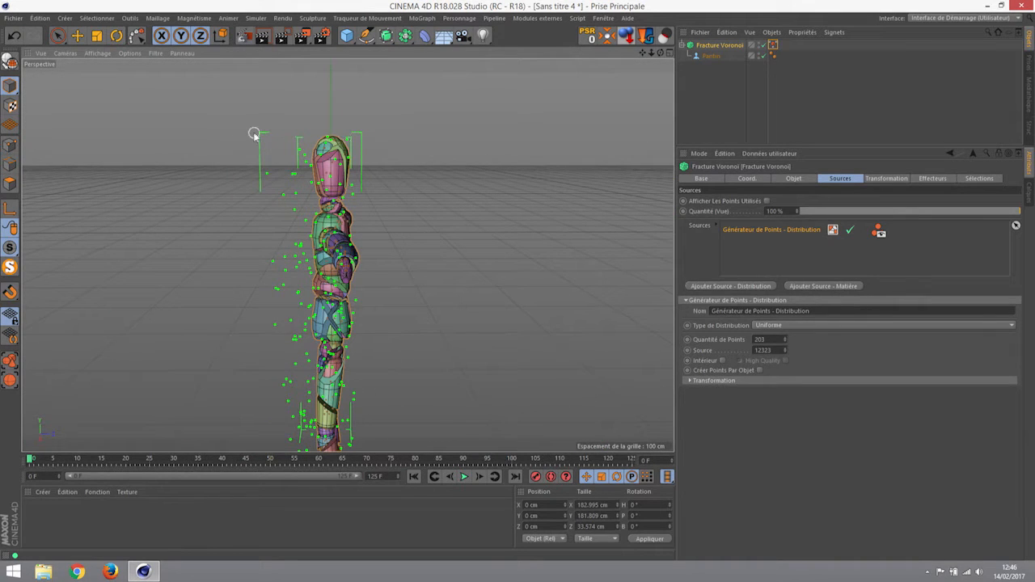
alt+drag(288, 342, 294, 271)
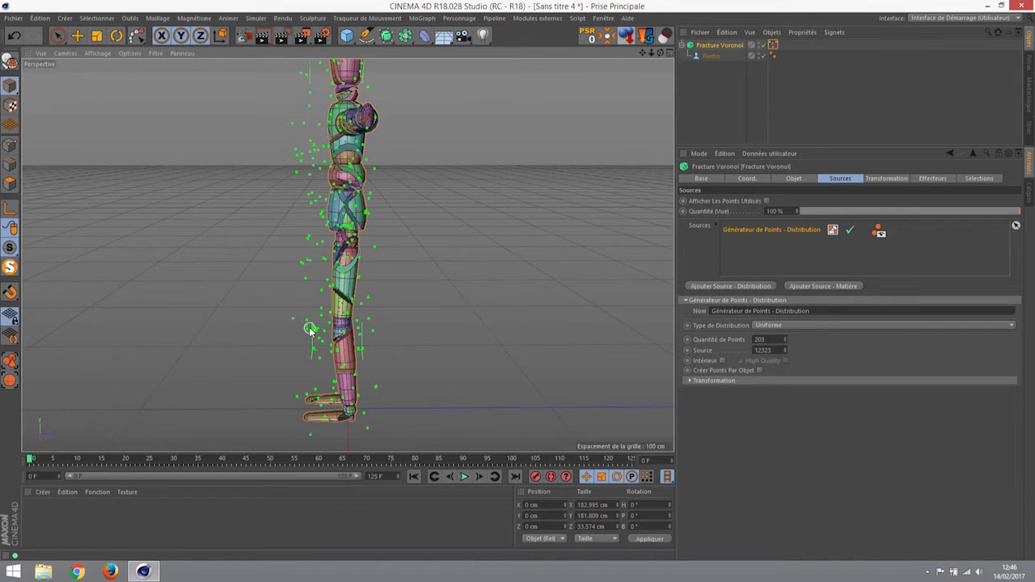
alt+drag(314, 323, 510, 212)
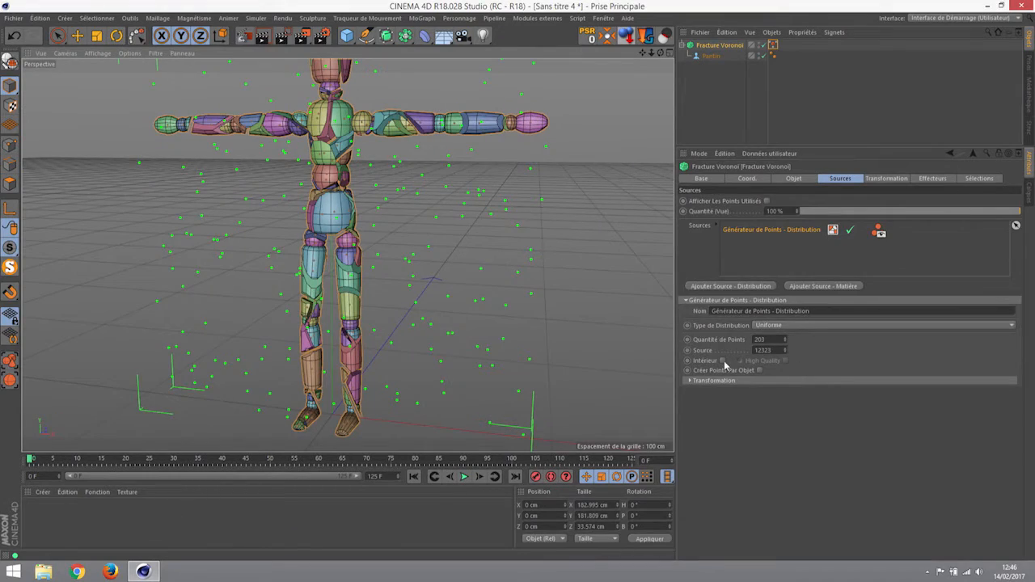
click(723, 360)
alt+drag(430, 199, 398, 215)
alt+right_drag(397, 215, 432, 219)
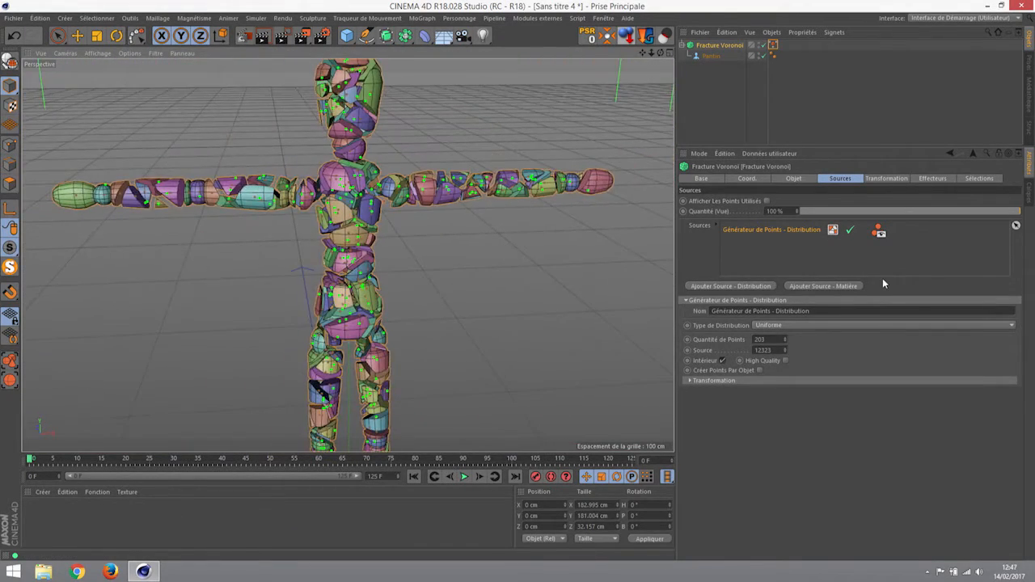
click(876, 180)
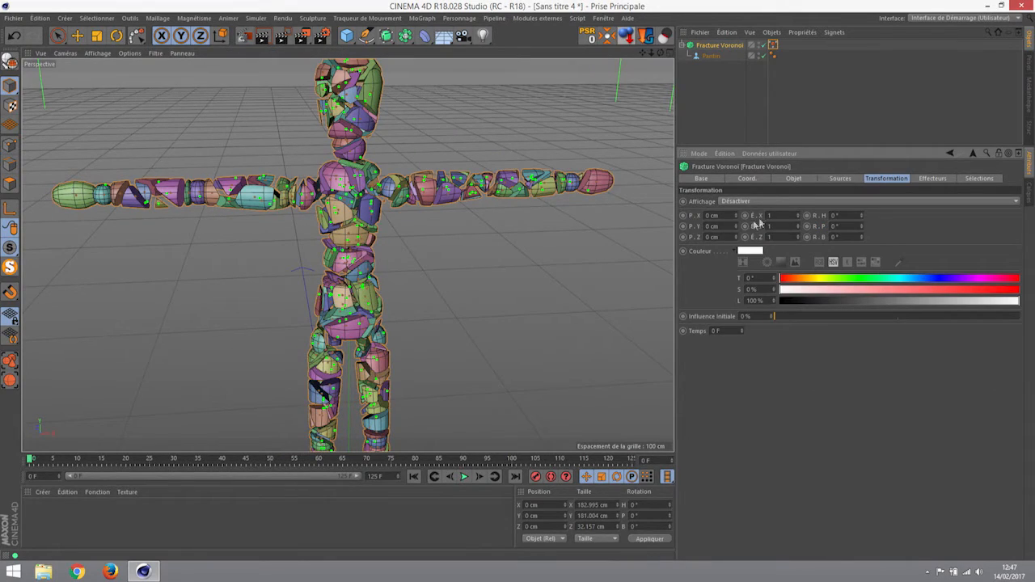
- Try lowering the fragments' vertical offset to -186 cm, then reset it to 0 cm
drag(736, 227, 736, 248)
alt+middle_drag(558, 284, 561, 141)
alt+right_drag(555, 155, 550, 167)
alt+middle_drag(549, 168, 515, 240)
drag(735, 226, 736, 340)
alt+middle_drag(594, 212, 561, 67)
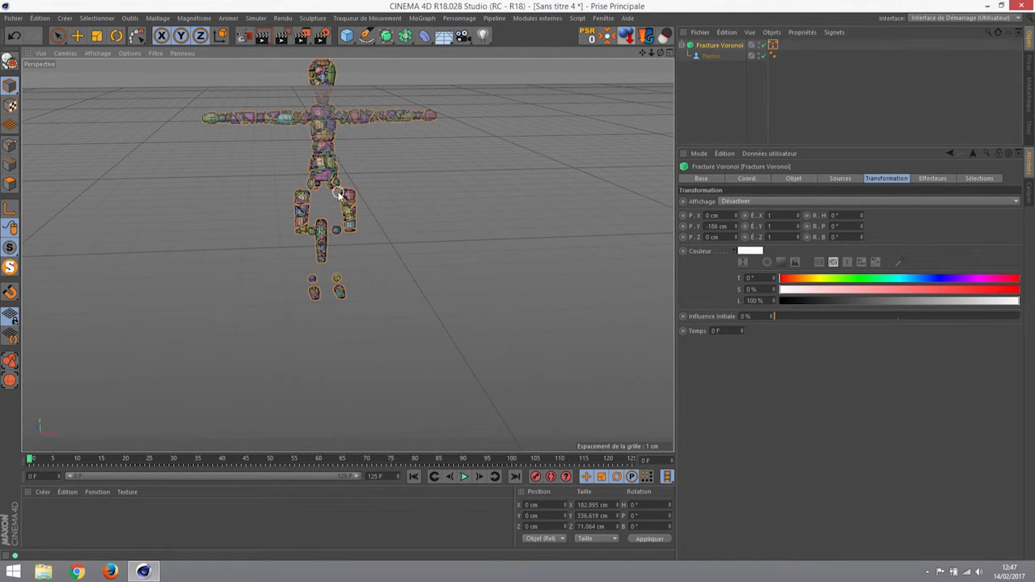
drag(729, 226, 642, 211)
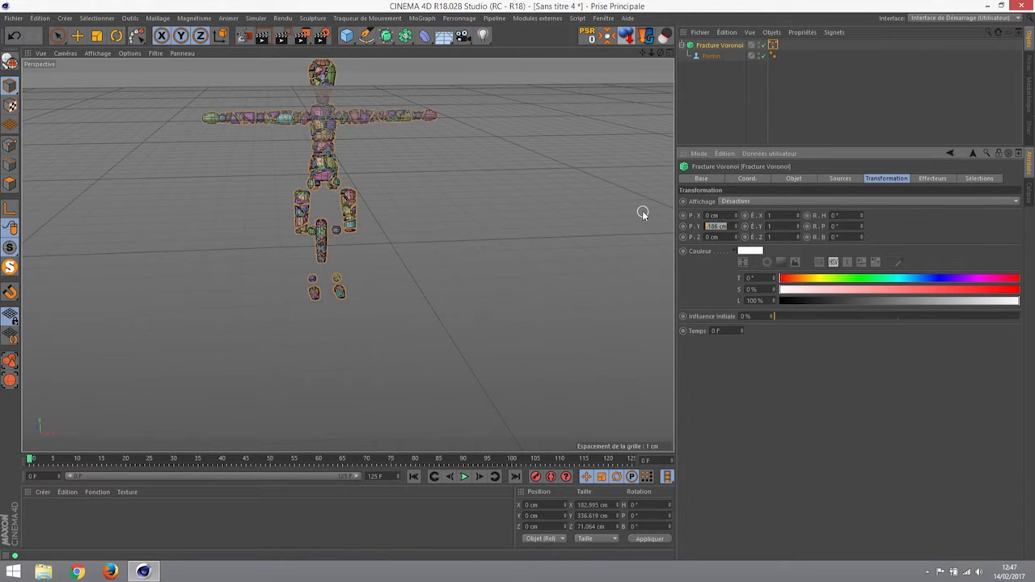
text(0)
key(Return)
alt+middle_drag(426, 192, 446, 312)
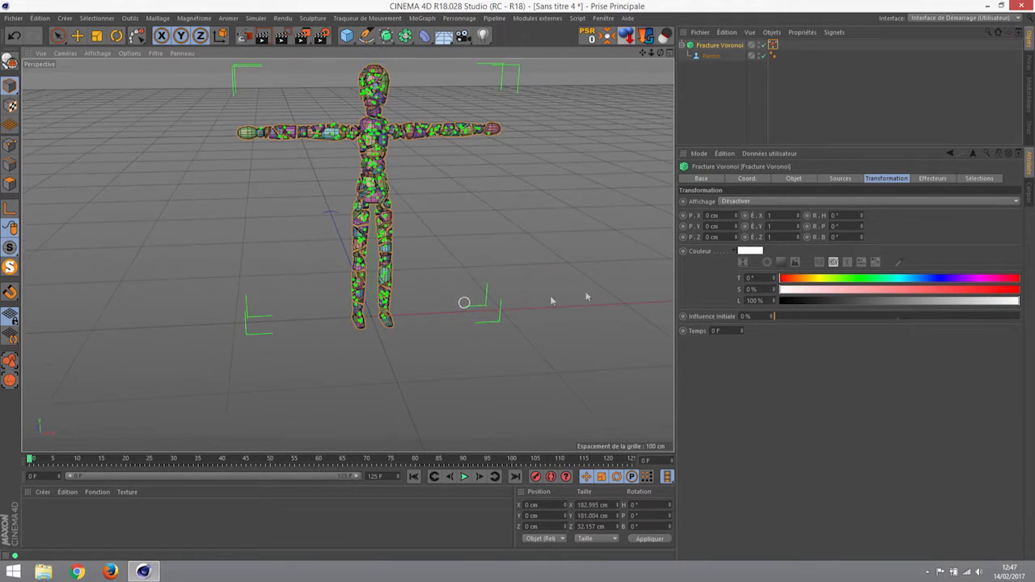
- Test rotating, stretching to 1.13 and shifting fragments, then reset to position 0, scale 1, rotation 0
mouse_move(861, 215)
mouse_down()
mouse_move(901, 215)
mouse_move(861, 215)
mouse_move(877, 257)
mouse_move(860, 227)
mouse_up()
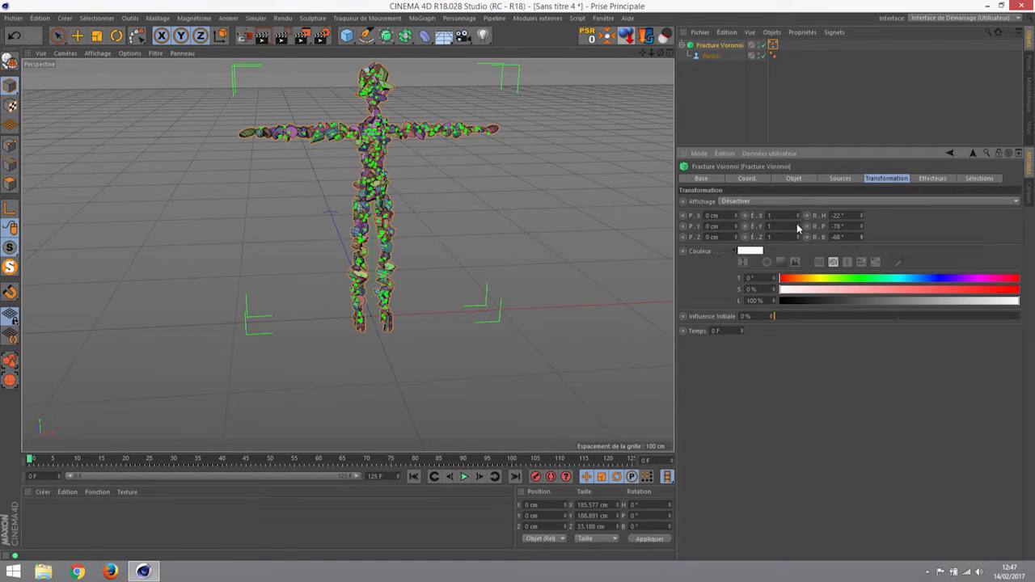
drag(797, 226, 797, 226)
mouse_move(735, 216)
mouse_down()
mouse_move(736, 262)
mouse_move(736, 222)
mouse_up()
click(718, 215)
text(0)
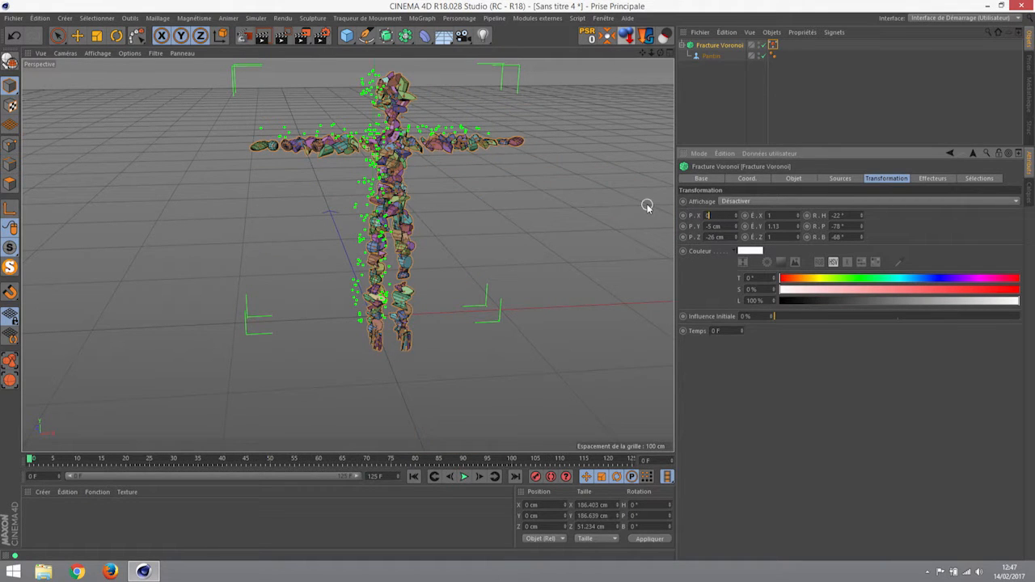
key(Tab)
text(0)
key(Tab)
text(0)
key(Tab)
text(1)
key(Tab)
text(1)
key(Tab)
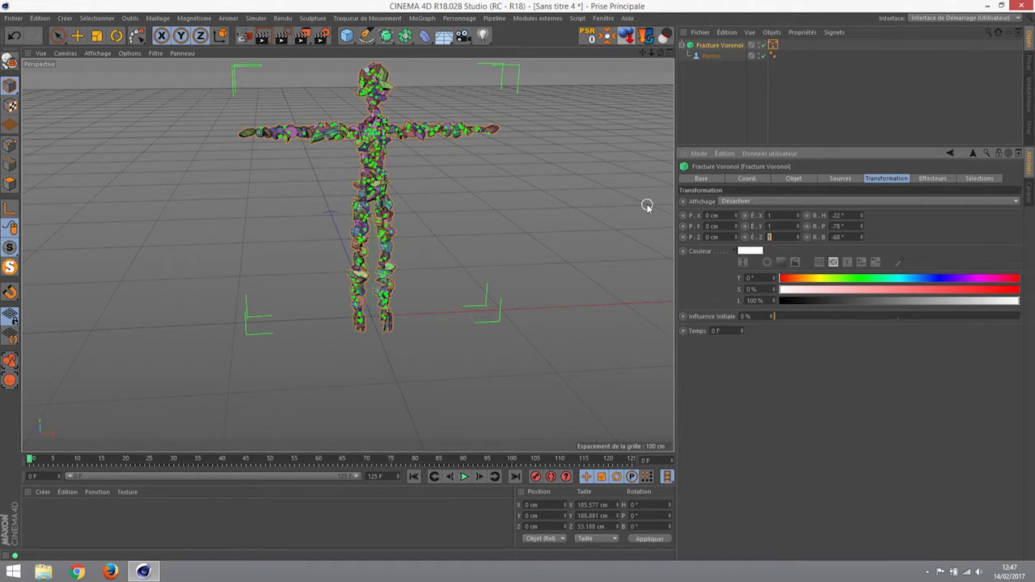
text(0)
key(Tab)
text(0)
key(Tab)
text(0)
key(Tab)
click(932, 179)
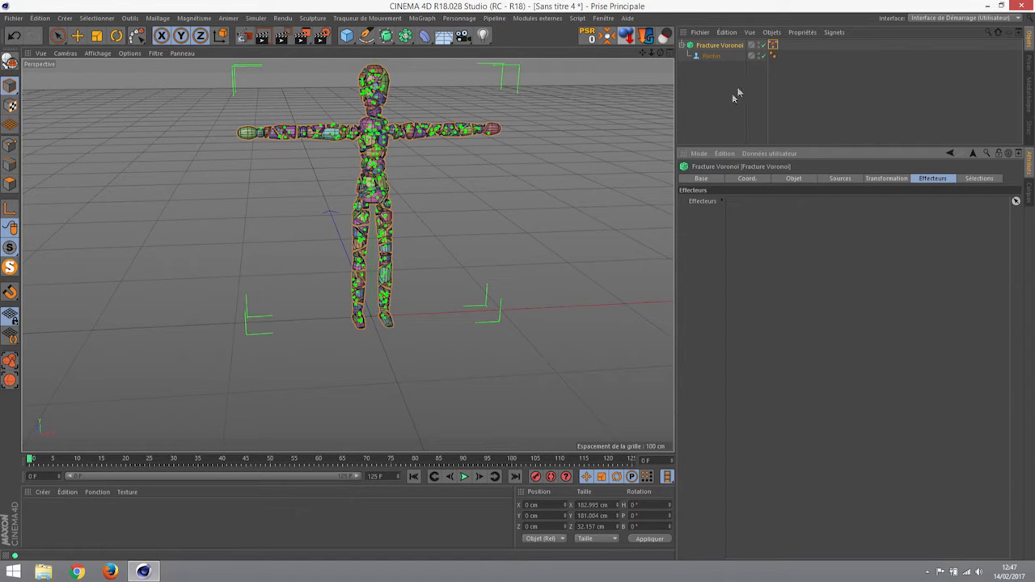
- Set the fragment offset back to 0 cm and render the view
click(793, 178)
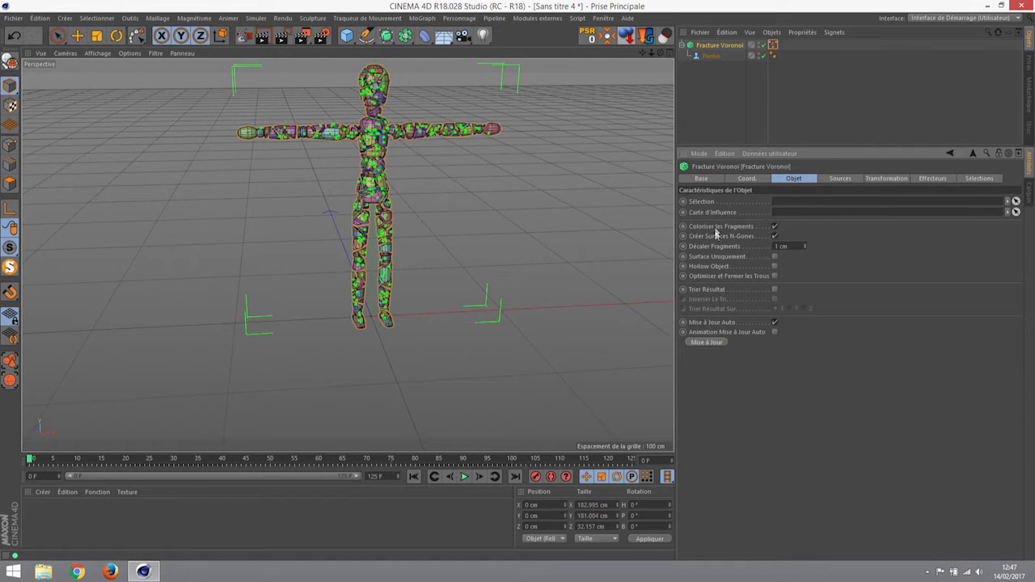
drag(789, 245, 754, 245)
scroll(499, 156, up, 5)
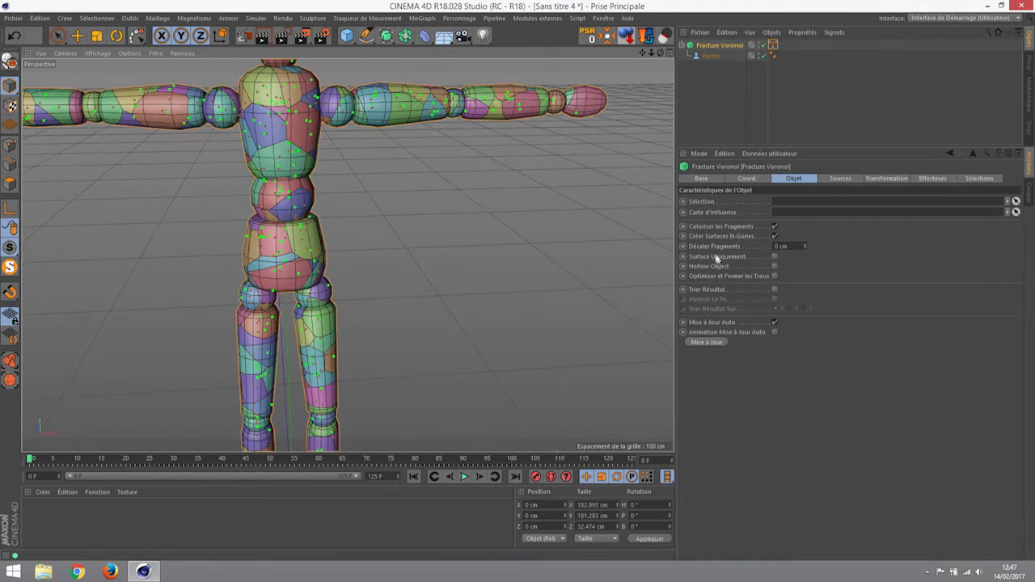
scroll(558, 189, up, 5)
scroll(444, 169, down, 5)
scroll(380, 189, up, 1)
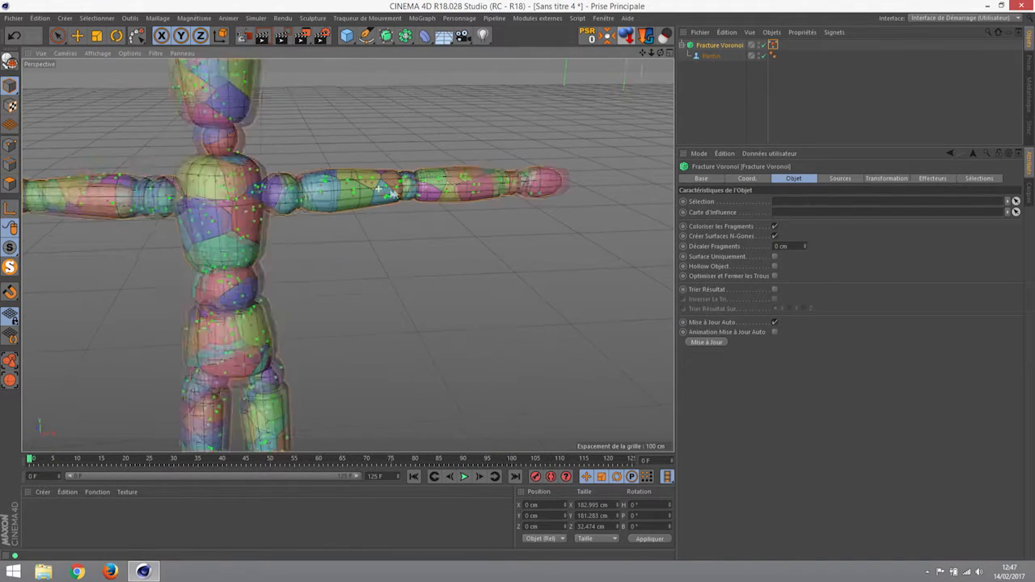
scroll(393, 193, up, 5)
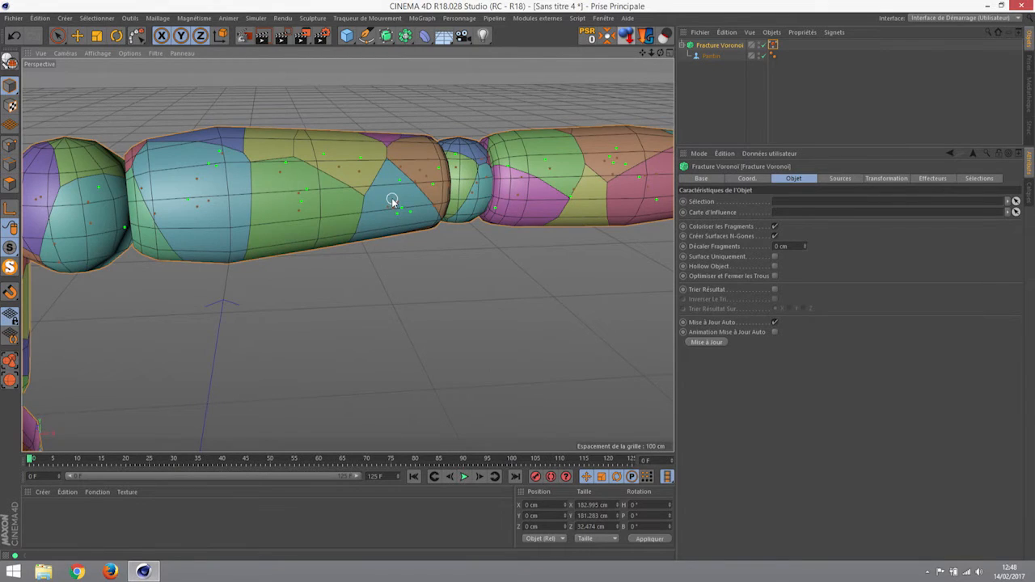
key(ctrl+r)
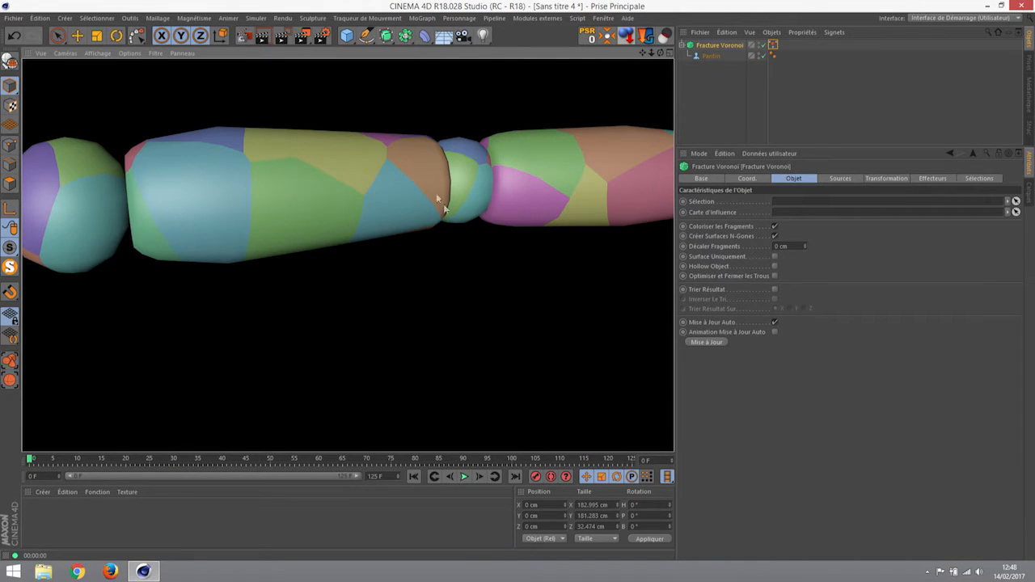
- Turn off fragment colouring and re-render to check the plain white fragments, then reselect the Voronoi Fracture
click(774, 227)
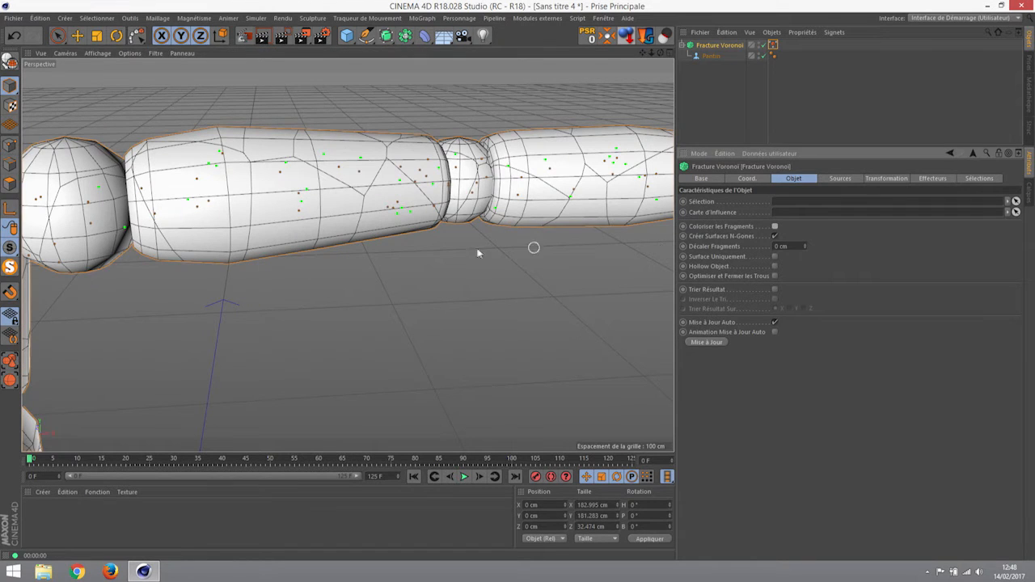
key(ctrl+r)
alt+drag(369, 235, 331, 209)
key(ctrl+r)
scroll(343, 219, down, 6)
alt+middle_drag(362, 247, 431, 224)
scroll(429, 224, down, 6)
alt+drag(421, 246, 411, 247)
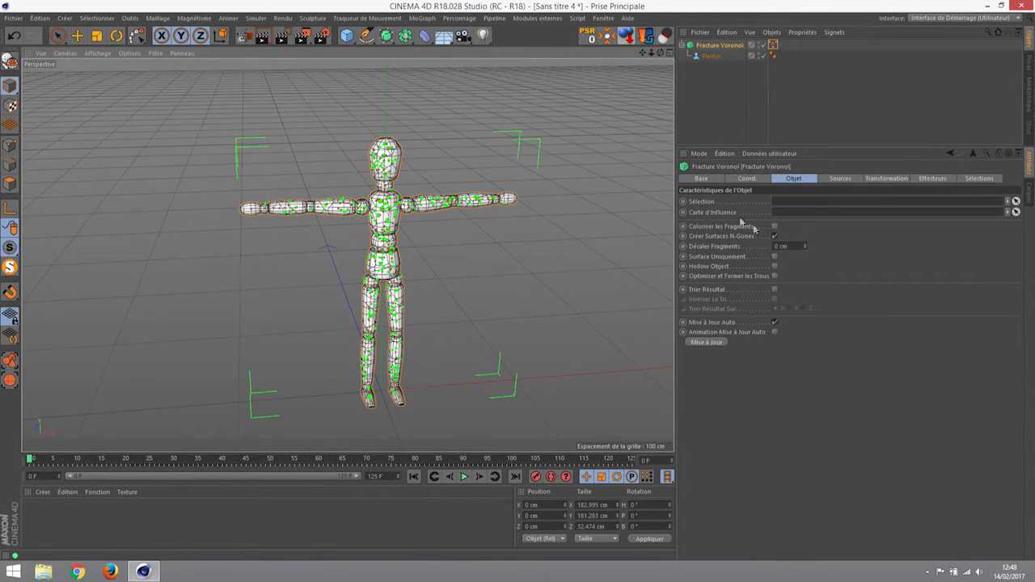
click(715, 46)
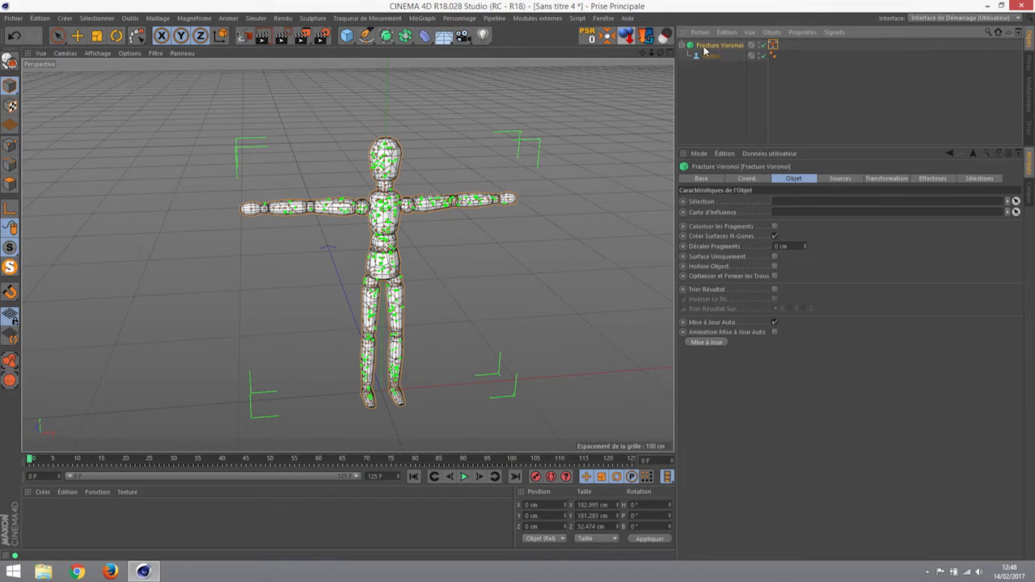
- Add a Random effector with Rotation ticked, then reselect the Voronoi Fracture
click(421, 18)
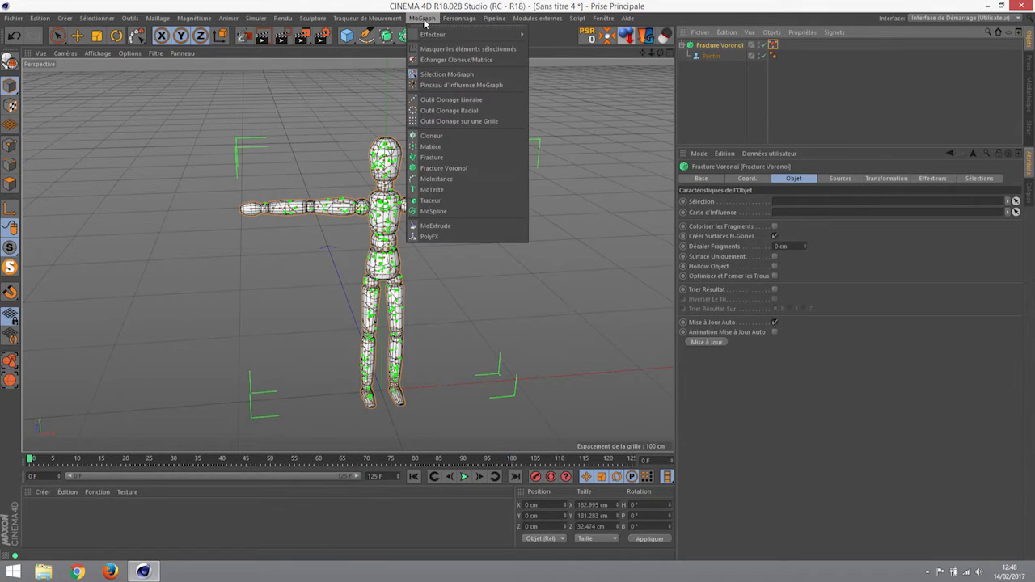
mouse_move(432, 38)
click(574, 127)
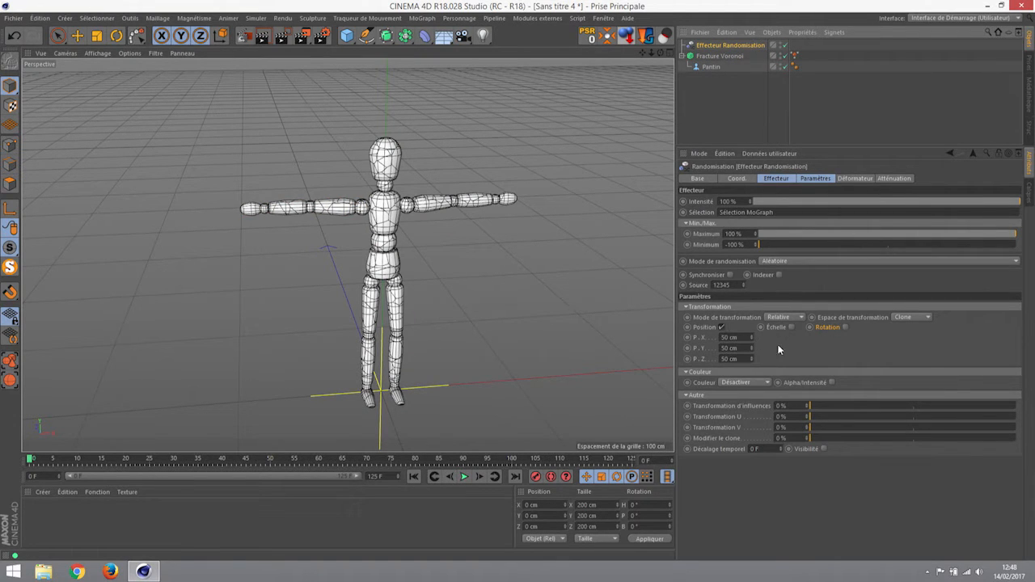
click(844, 327)
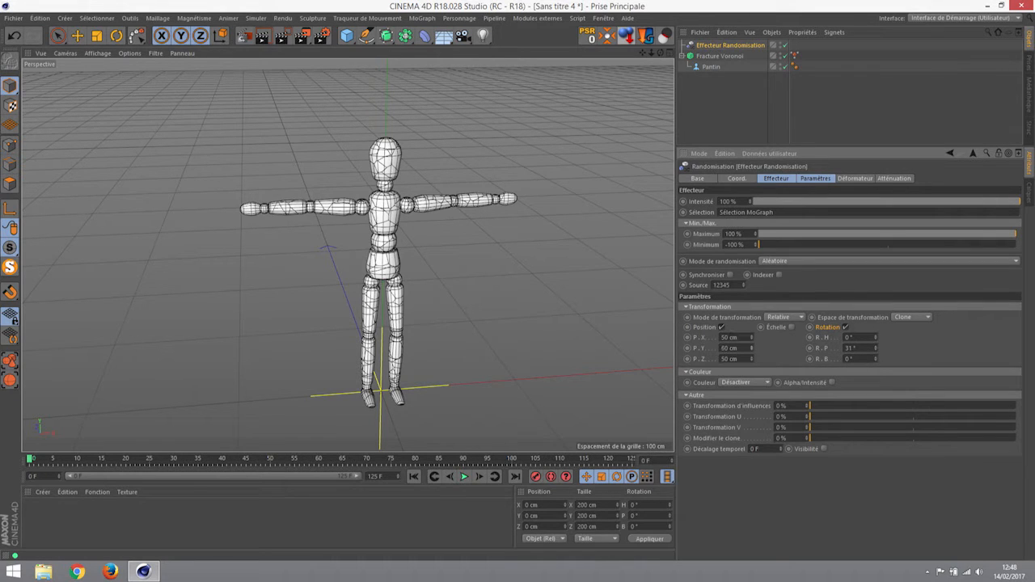
click(716, 56)
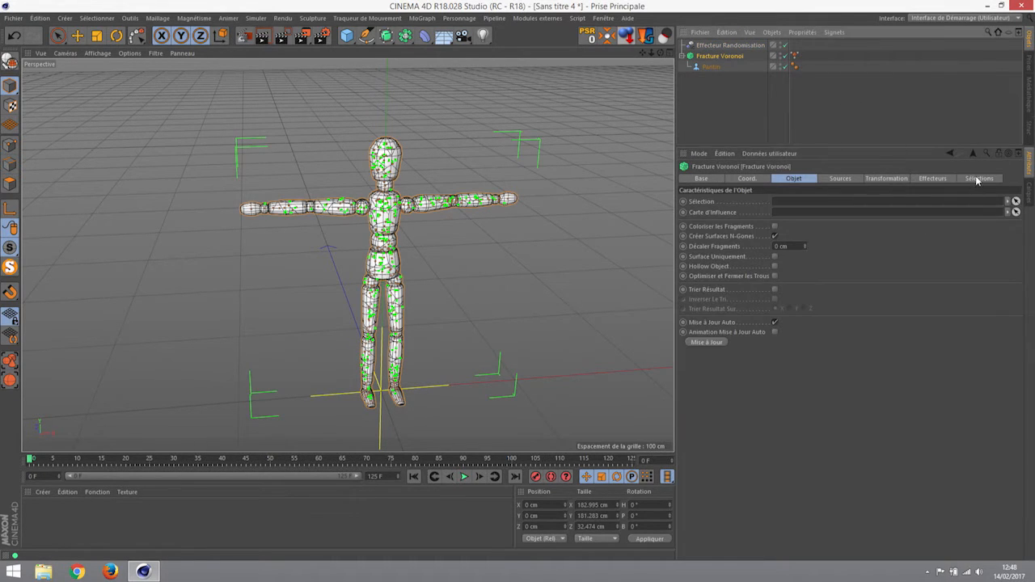
- Delete the MoGraph Selection tag on Fracture Voronoi
click(936, 178)
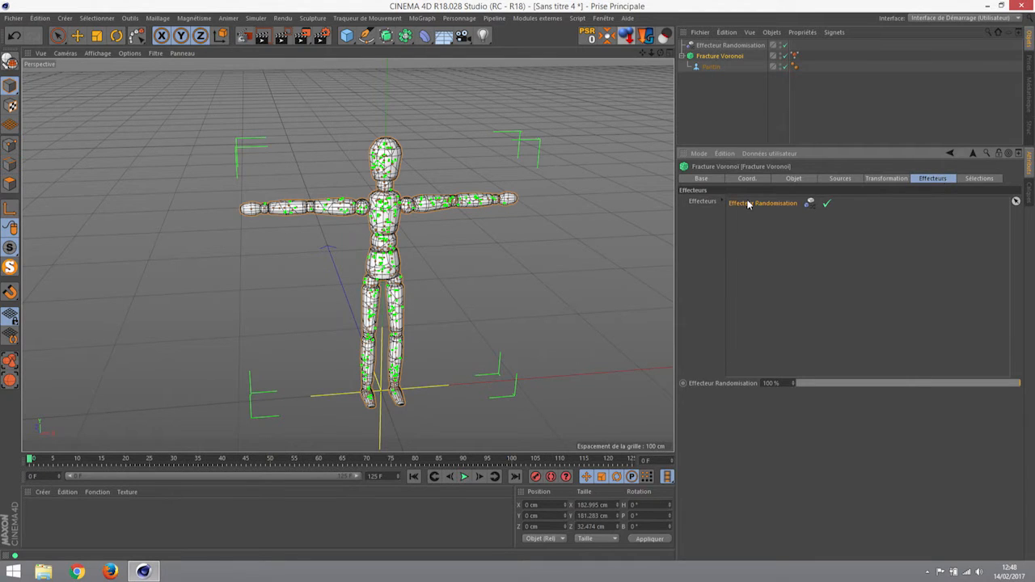
alt+drag(469, 302, 493, 217)
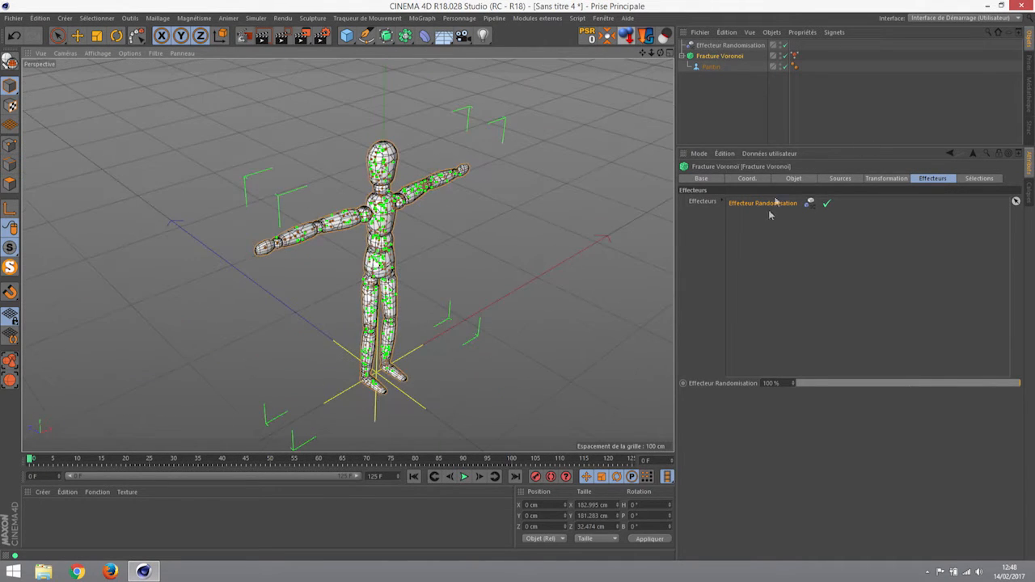
click(725, 45)
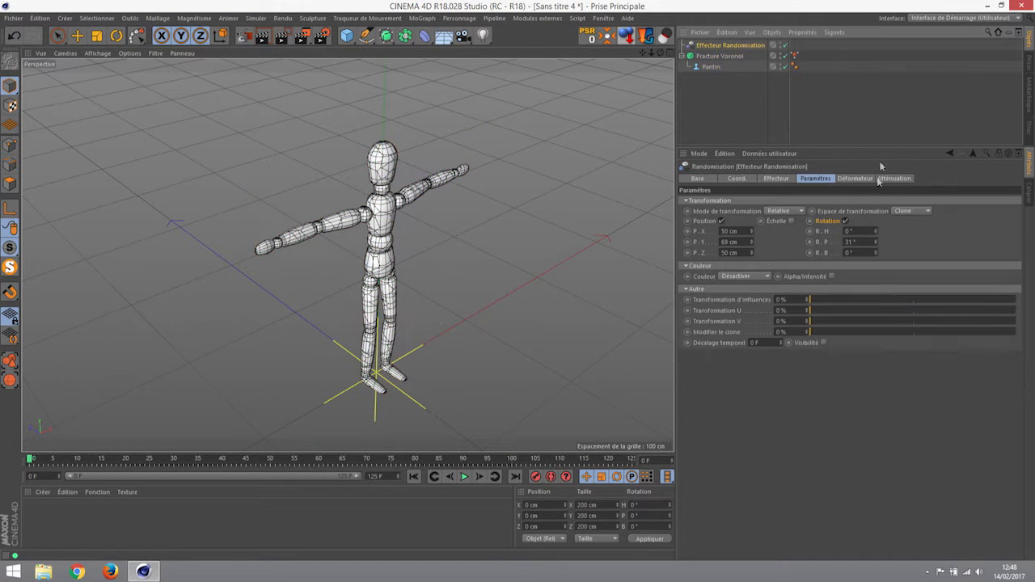
click(795, 56)
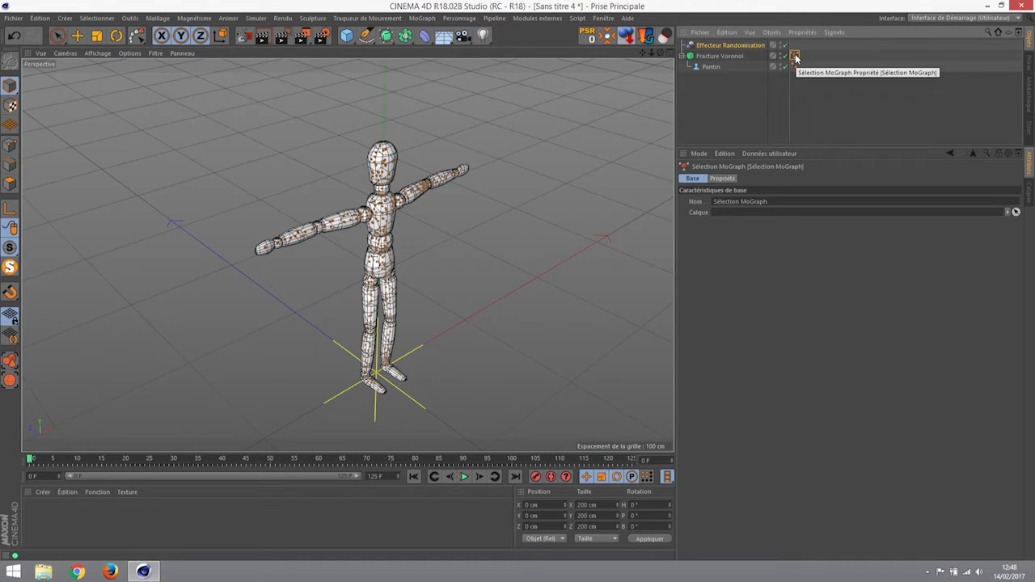
key(Delete)
- Clear the Randomisation effector's Sélection field, then undo the change
click(724, 46)
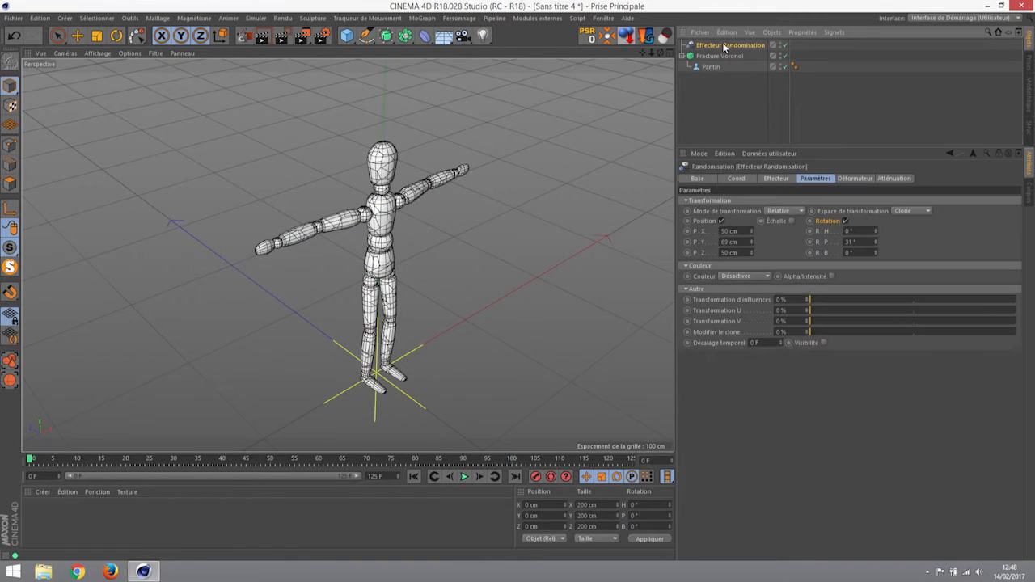
click(774, 179)
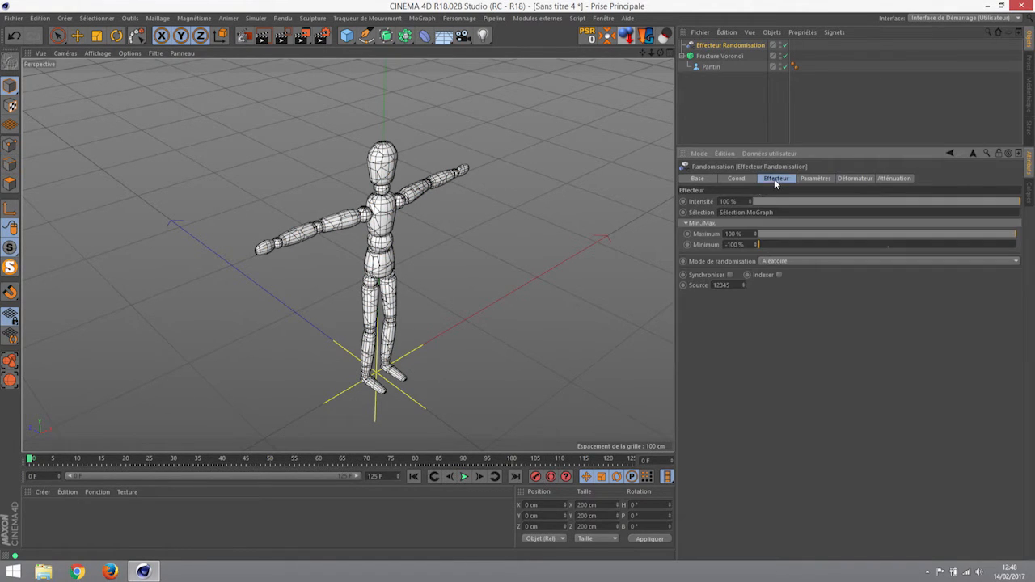
drag(789, 212, 661, 219)
key(Delete)
click(841, 386)
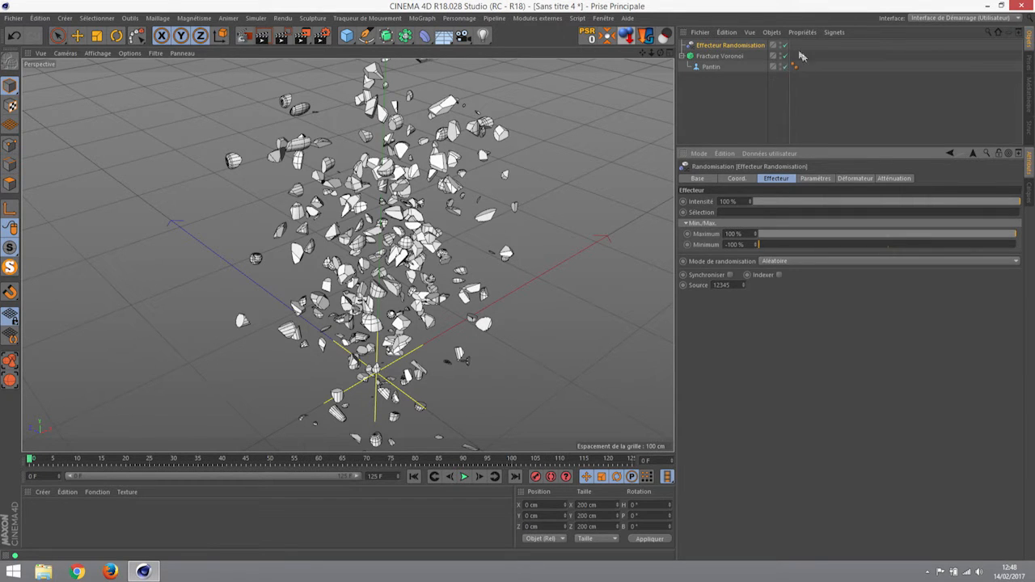
key(ctrl+z)
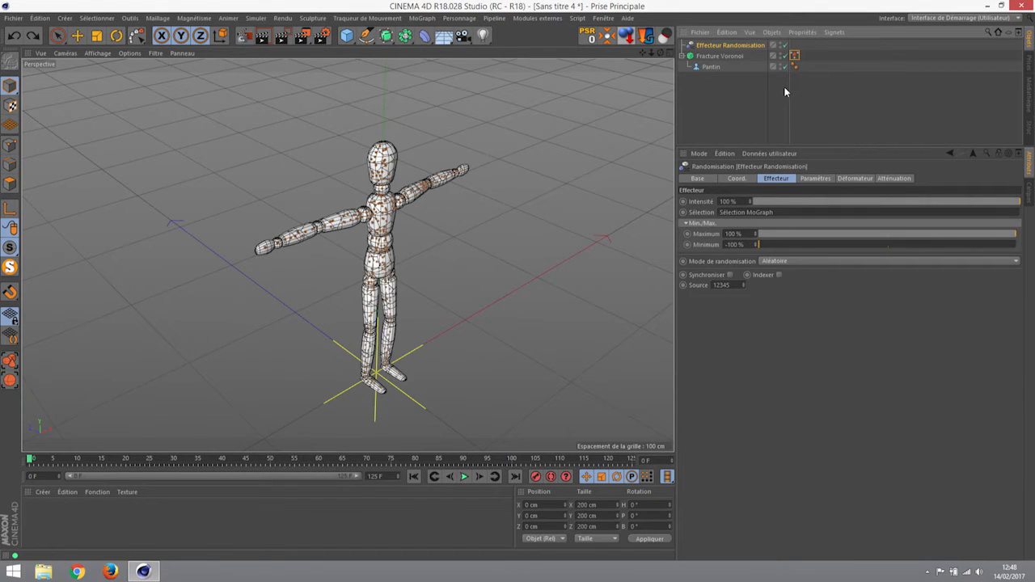
- Delete the MoGraph Selection tag from Fracture Voronoi once more
alt+drag(451, 217, 346, 230)
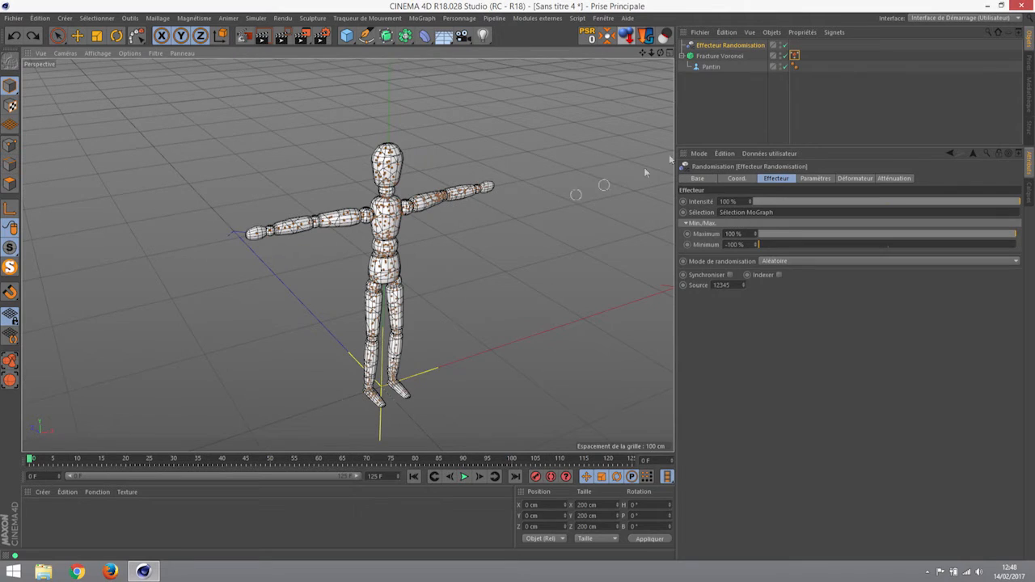
click(794, 56)
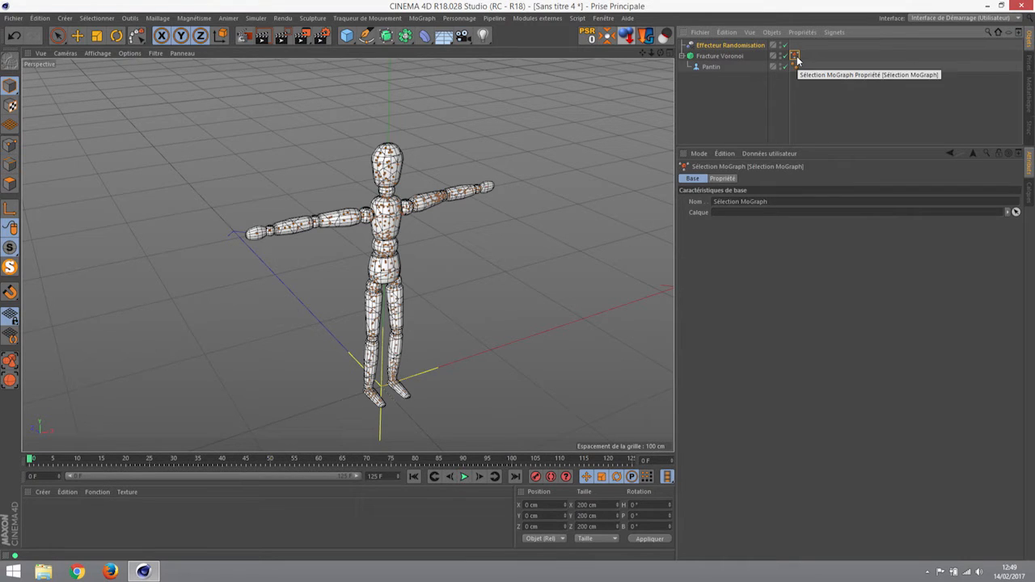
key(Delete)
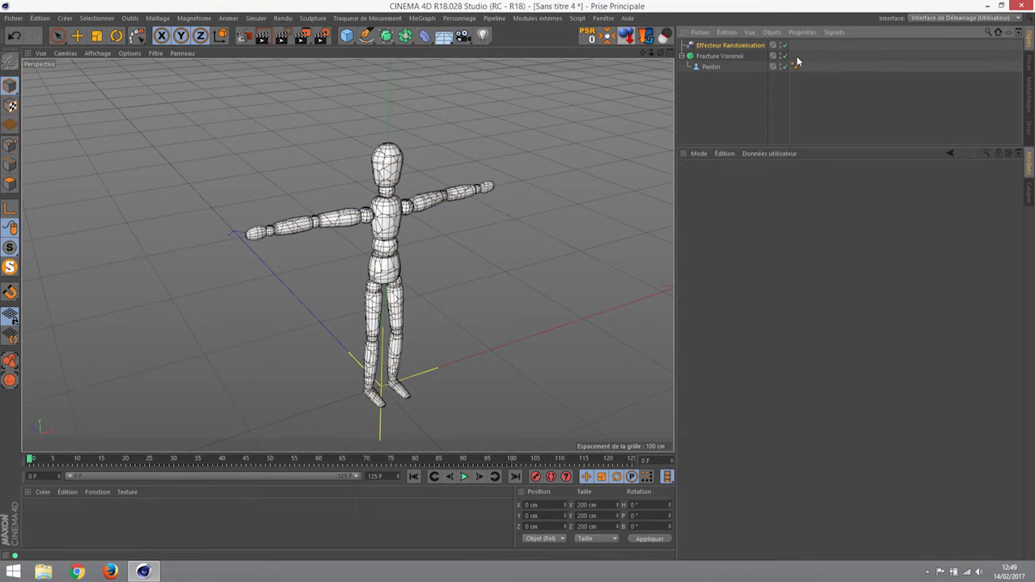
- Give the Randomisation effector position offsets of 174, 187 and 200 cm and a 69° pitch
click(714, 46)
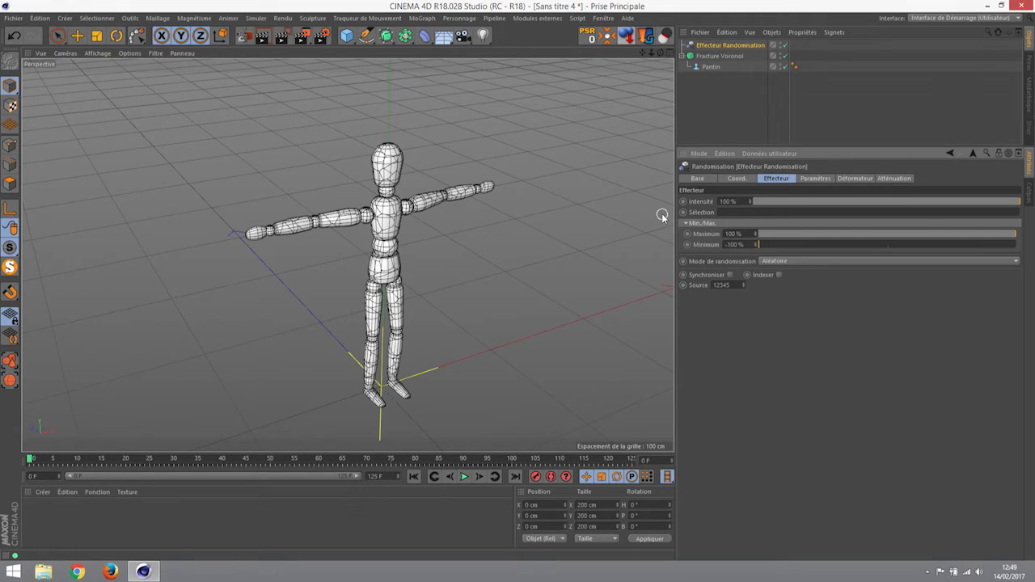
alt+drag(396, 235, 572, 273)
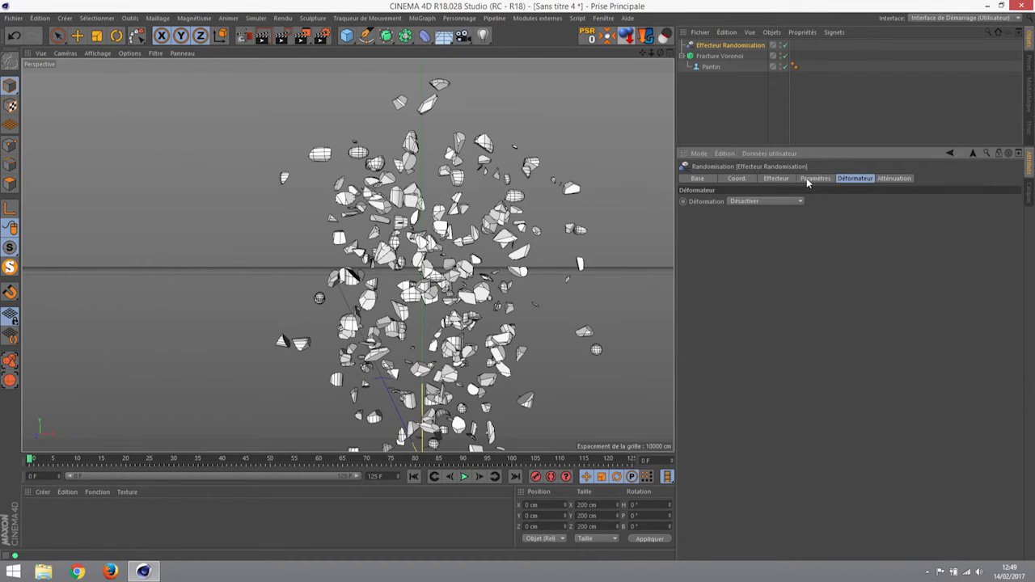
click(808, 179)
drag(751, 231, 744, 295)
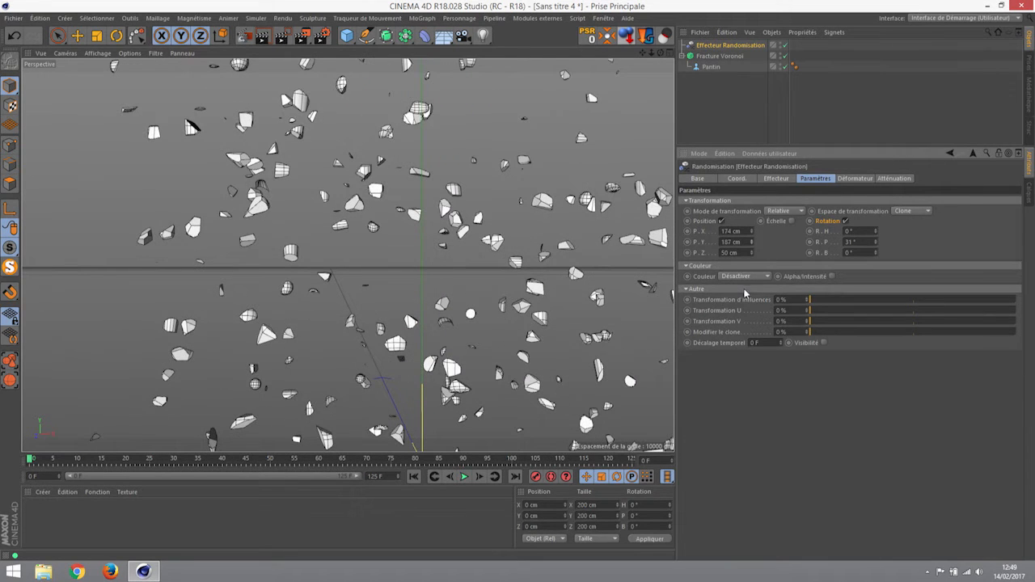
click(738, 253)
text(200)
key(Return)
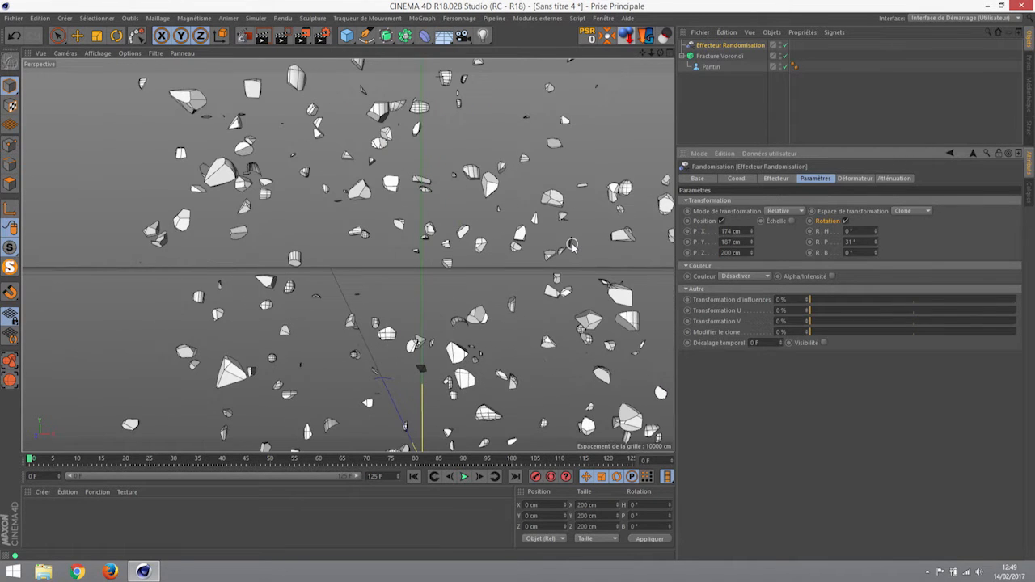
drag(877, 246, 875, 273)
- Lower the effector's intensity to 0% so the mannequin looks whole again
scroll(414, 282, down, 4)
scroll(414, 282, down, 5)
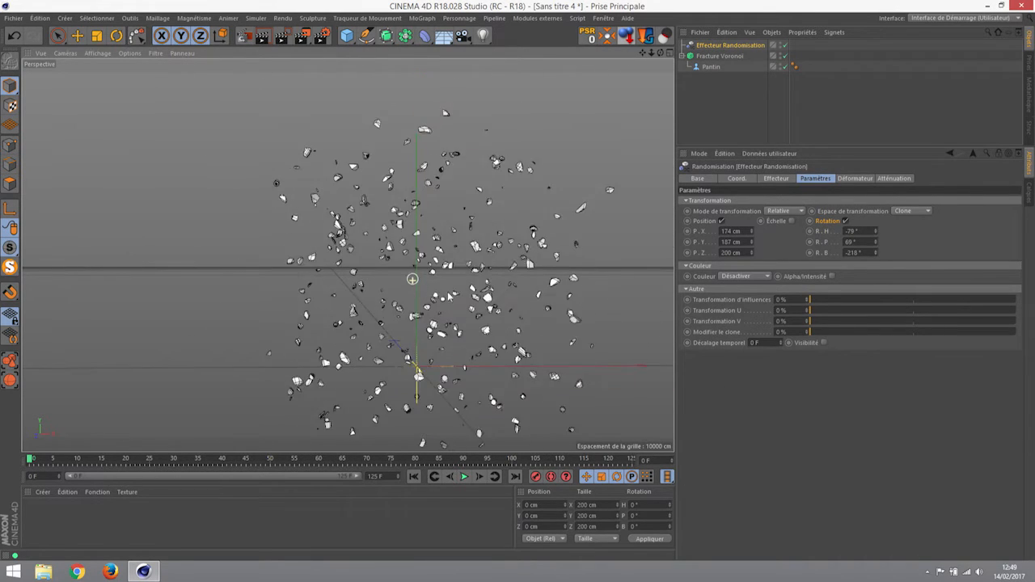
click(776, 179)
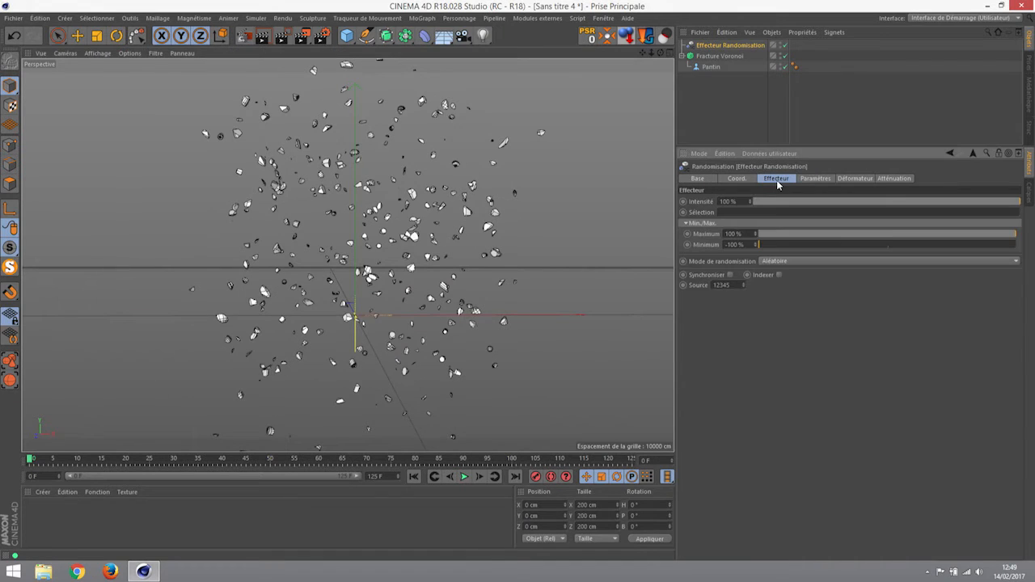
drag(992, 203, 744, 223)
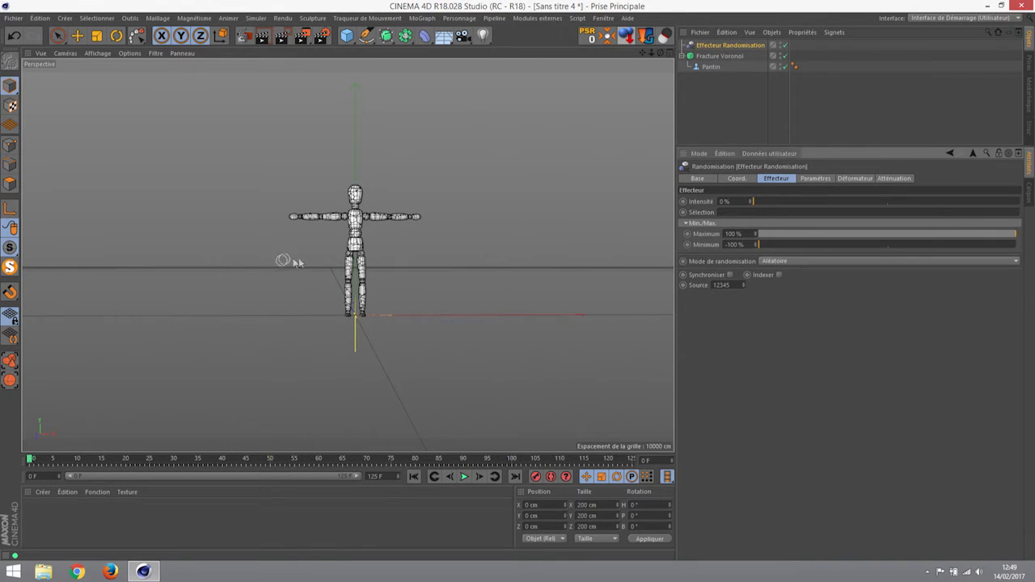
scroll(388, 270, up, 6)
alt+drag(402, 253, 380, 272)
alt+middle_drag(348, 254, 312, 284)
drag(752, 201, 707, 238)
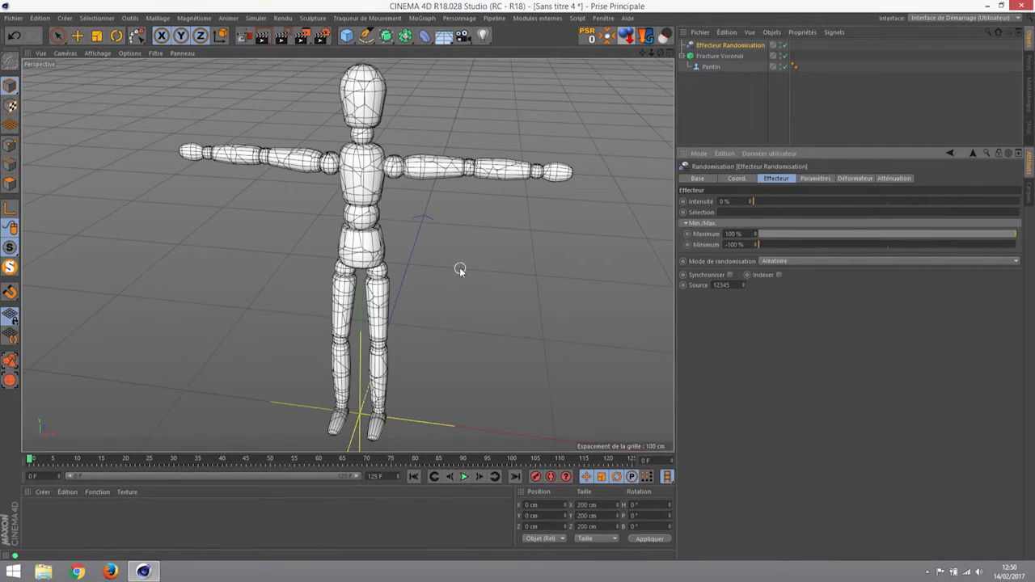
alt+drag(388, 231, 450, 208)
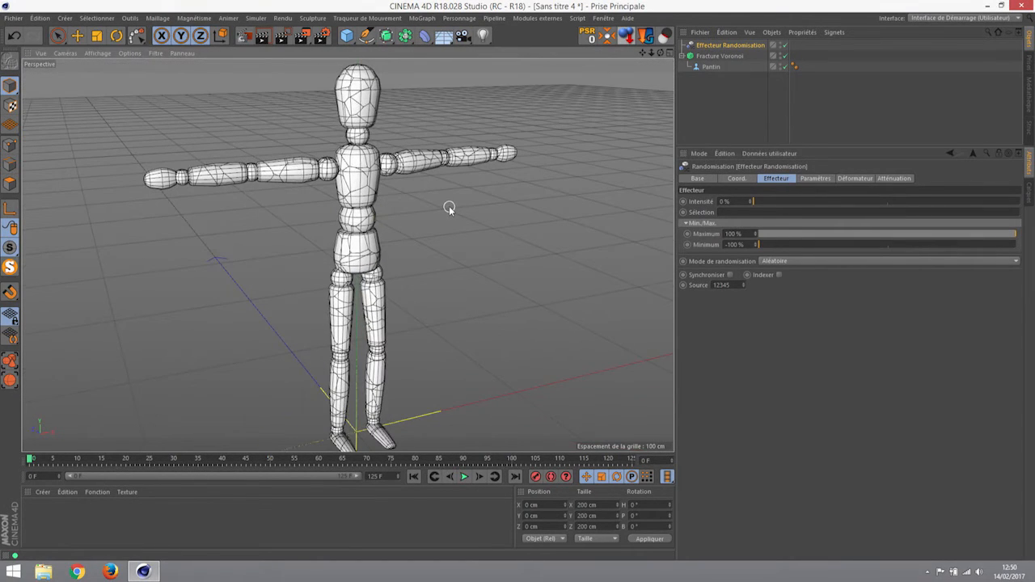
drag(779, 202, 671, 208)
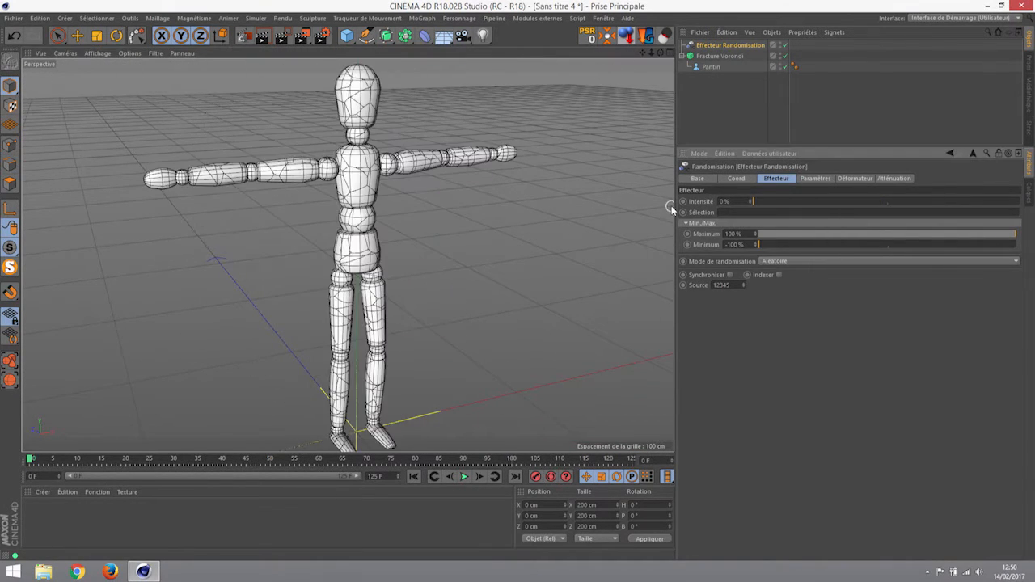
- Delete the Randomisation effector and the fracture's point Distribution source
key(Delete)
click(716, 46)
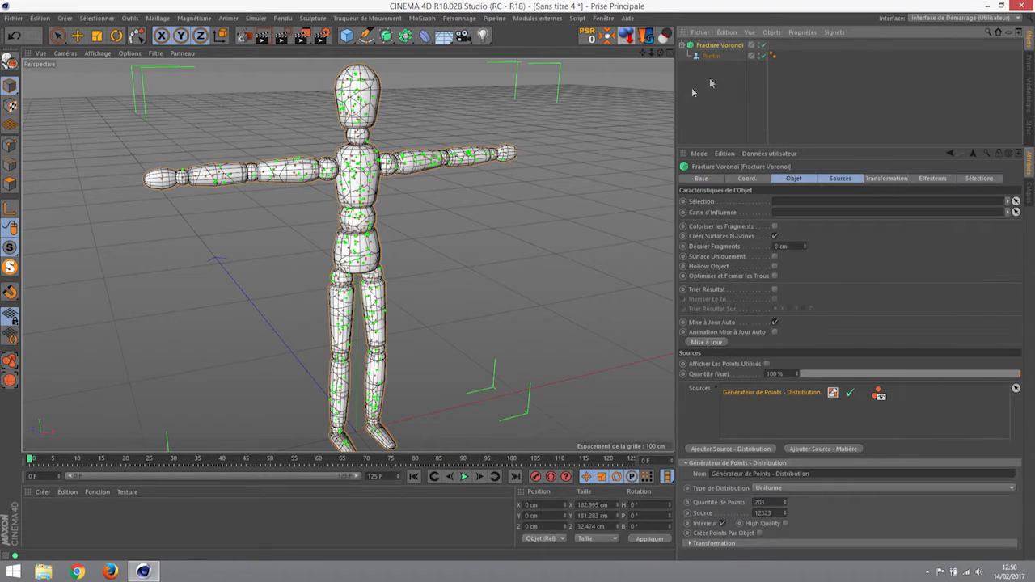
click(881, 178)
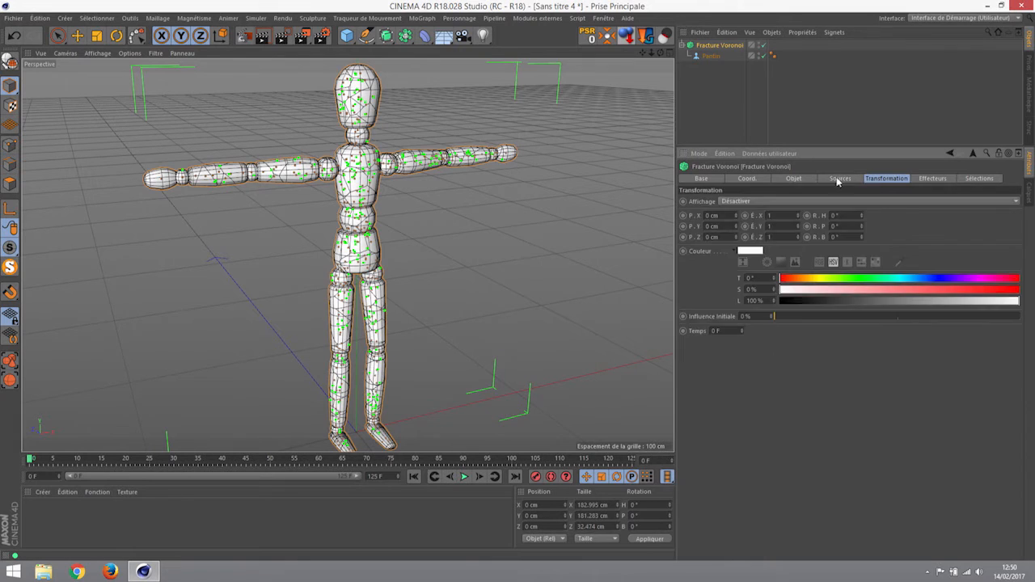
click(839, 179)
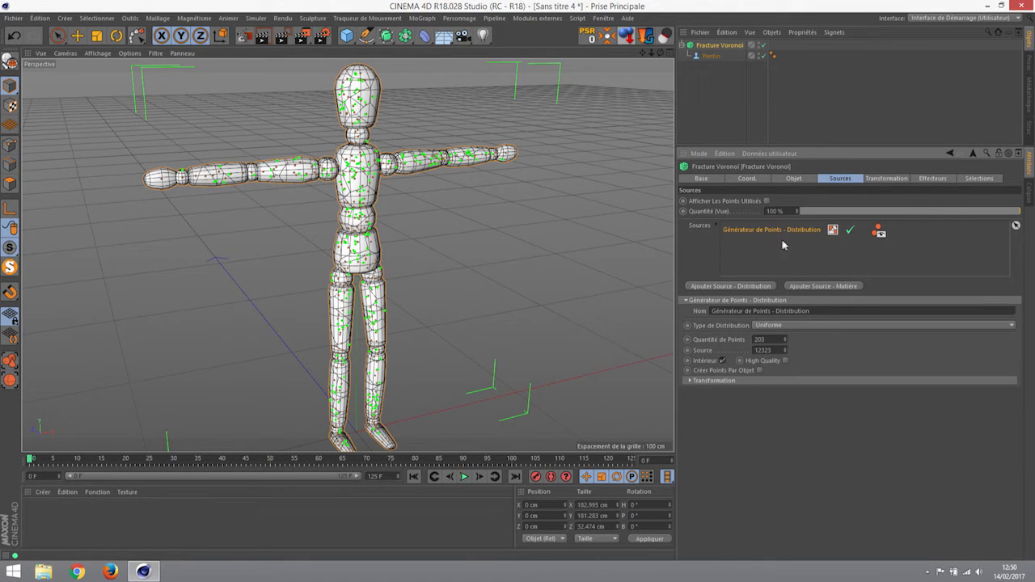
key(Delete)
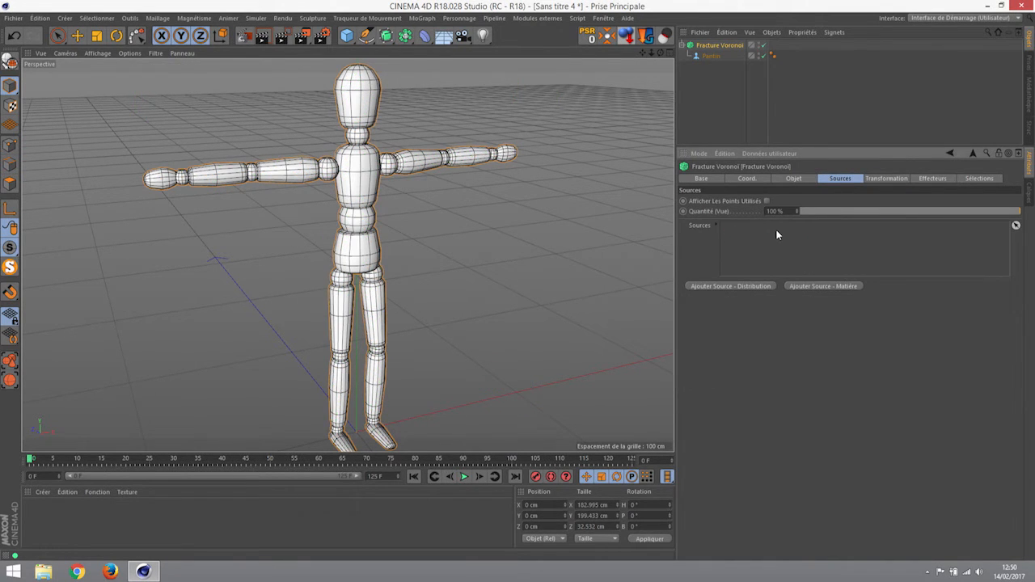
alt+drag(347, 198, 291, 199)
- Turn on Coloriser les Fragments so the Voronoi pieces show distinct colours
click(792, 179)
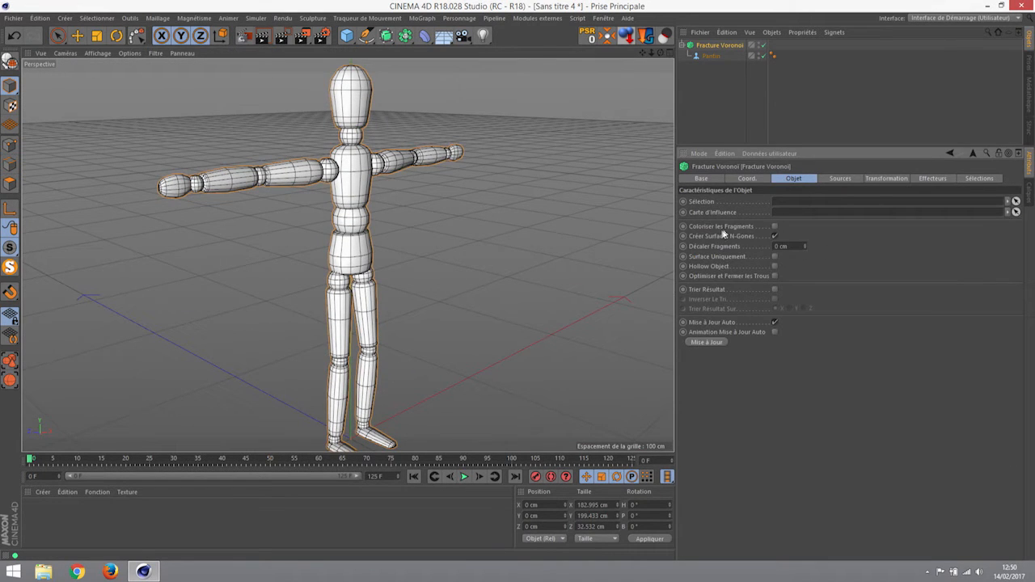
click(775, 226)
click(774, 236)
alt+drag(393, 189, 319, 186)
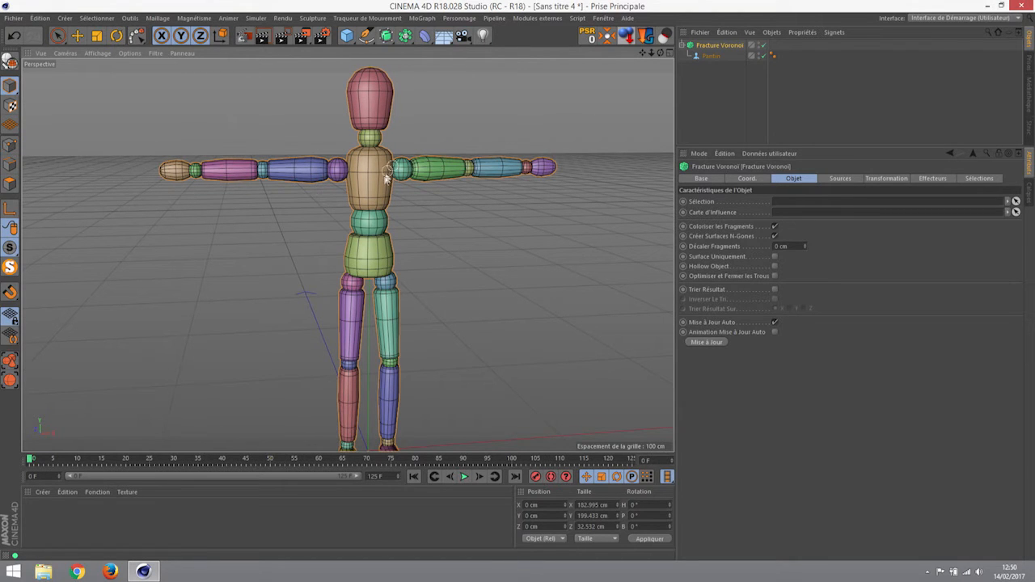
mouse_move(392, 251)
alt+mouse_down()
mouse_move(335, 237)
mouse_move(395, 240)
alt+mouse_up()
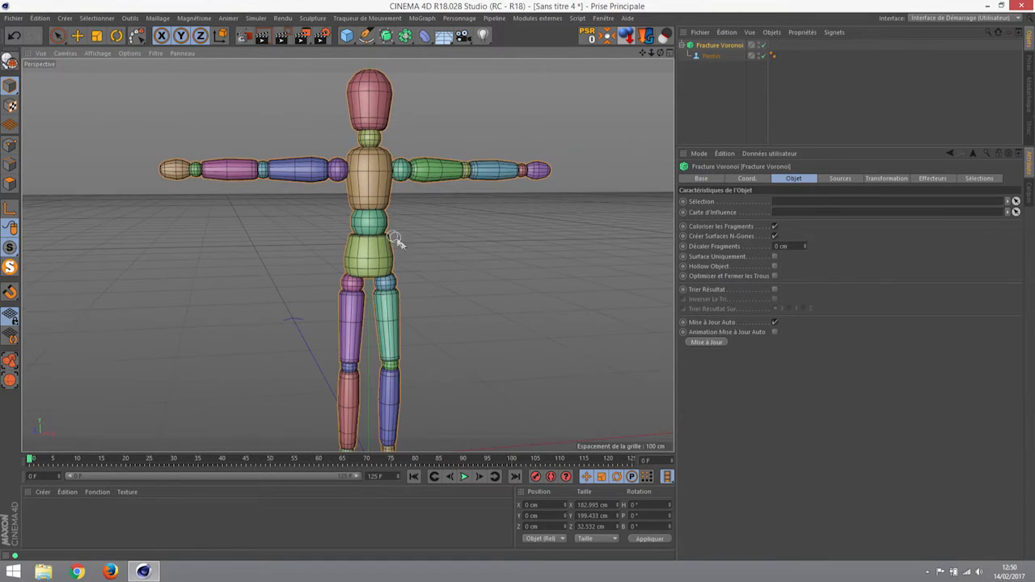
- Set Décaler Fragments to 5 cm to space the mannequin's pieces apart
click(781, 246)
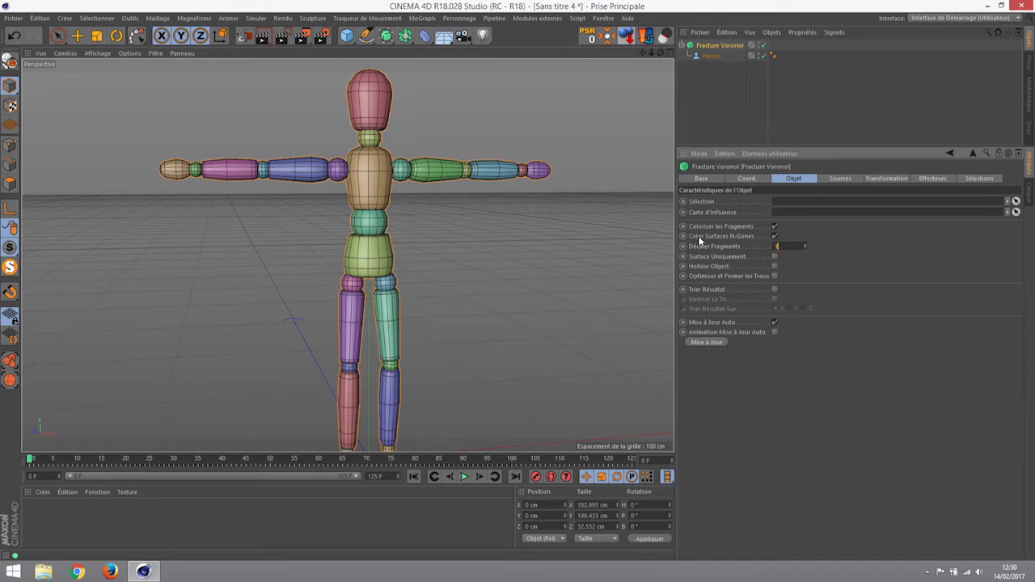
alt+drag(420, 220, 485, 245)
alt+right_drag(389, 150, 580, 173)
alt+drag(378, 215, 315, 213)
drag(803, 245, 293, 261)
text(5)
key(Return)
drag(784, 245, 711, 242)
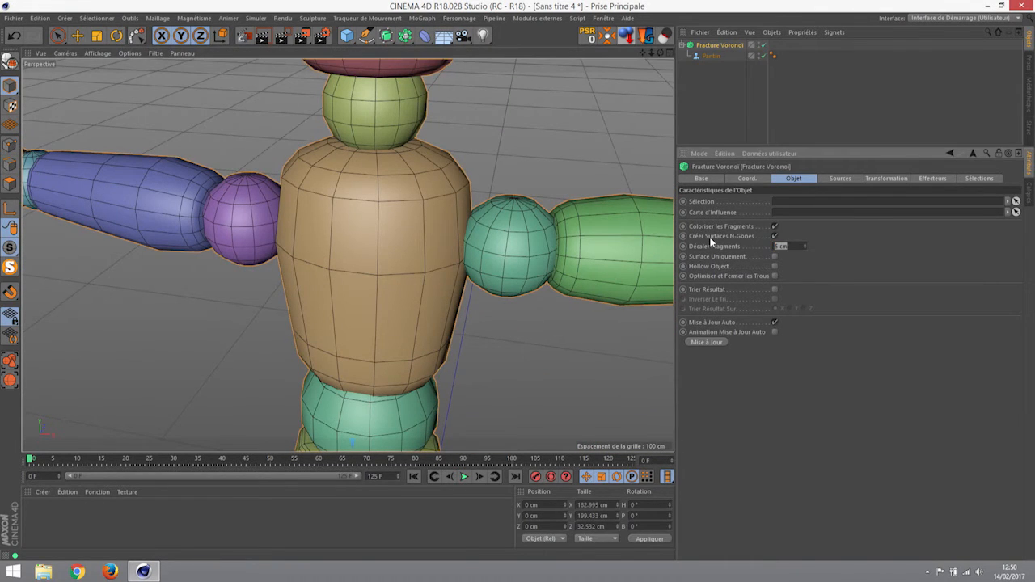
- Add a Distribution point source, remove it, then add a Matière shader source
click(841, 178)
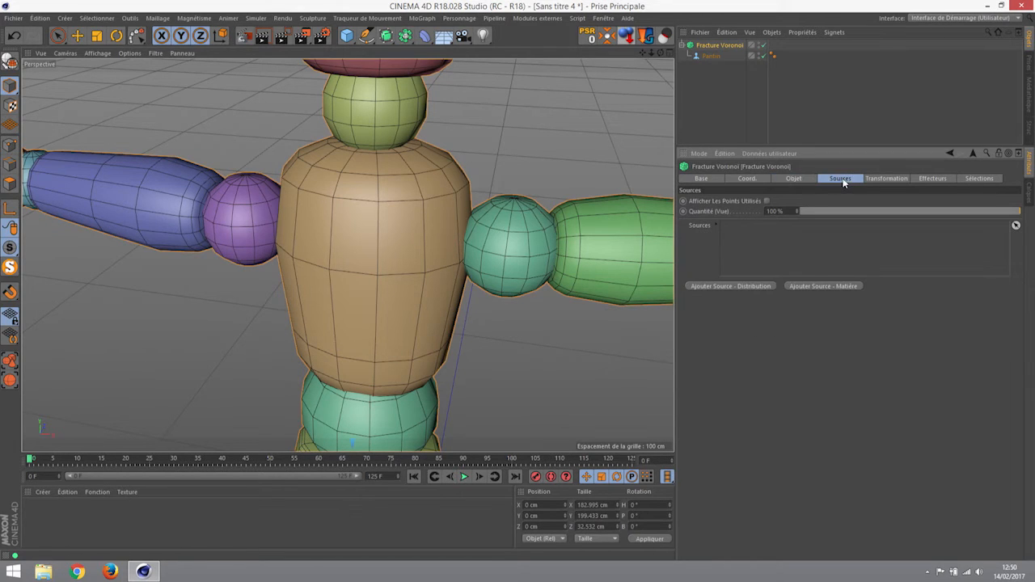
click(736, 285)
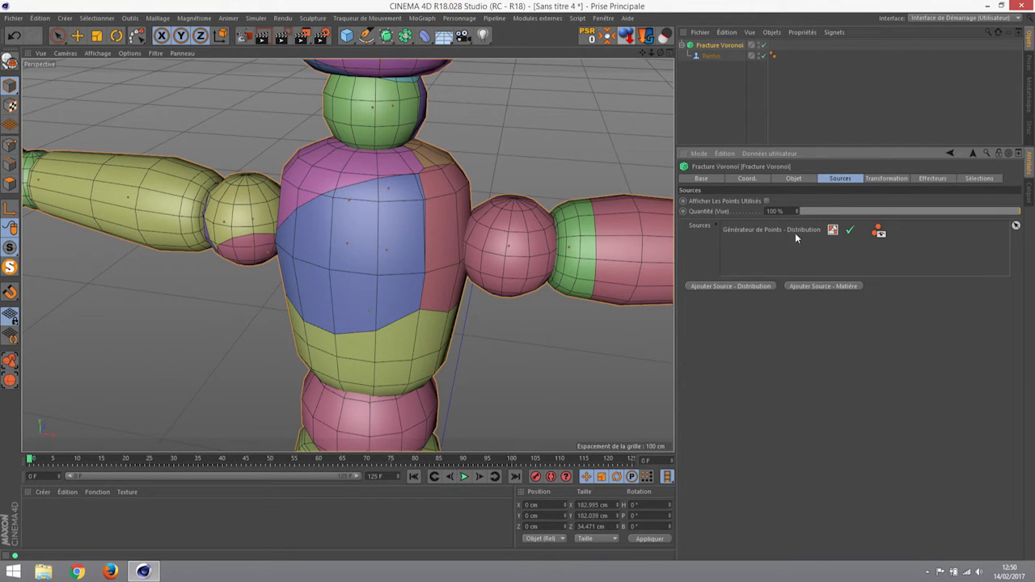
click(827, 233)
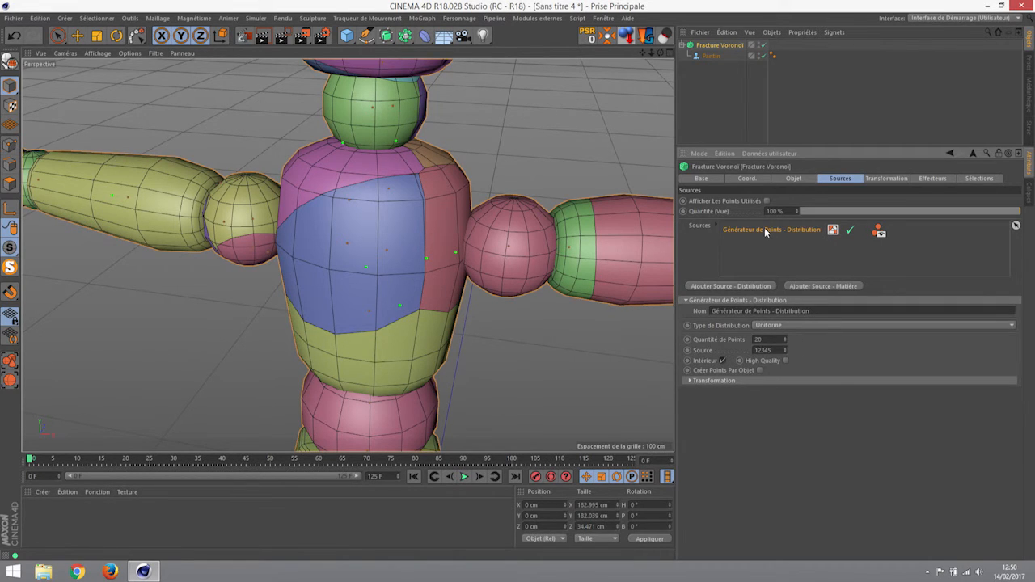
key(Delete)
click(831, 286)
- Load a Bruit noise into the shader point source and open its Matière Bruit settings
click(796, 231)
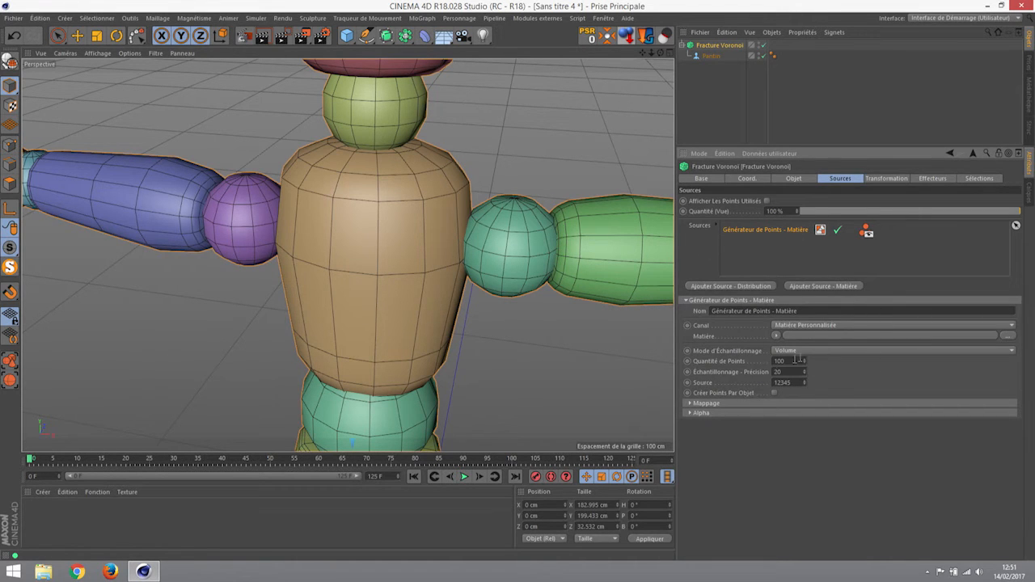
scroll(451, 302, down, 10)
alt+middle_drag(450, 302, 422, 233)
alt+drag(420, 275, 428, 243)
alt+middle_drag(447, 274, 434, 246)
alt+drag(433, 249, 465, 287)
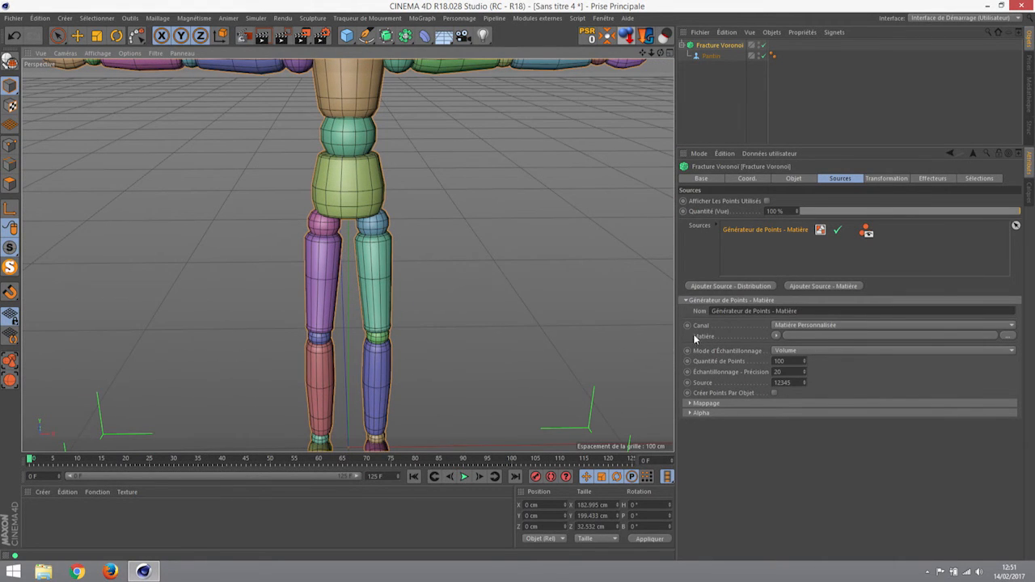
click(775, 335)
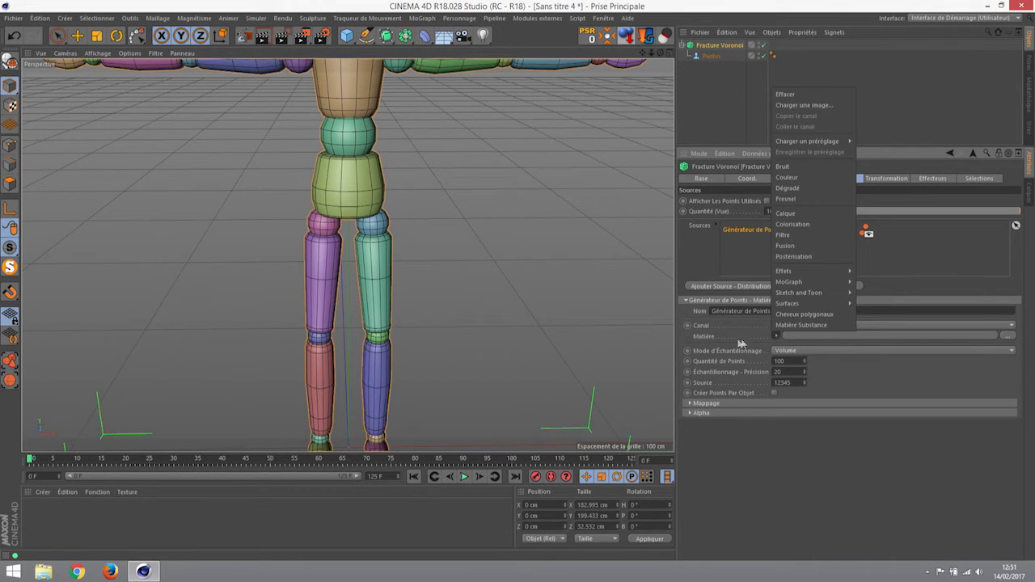
click(744, 336)
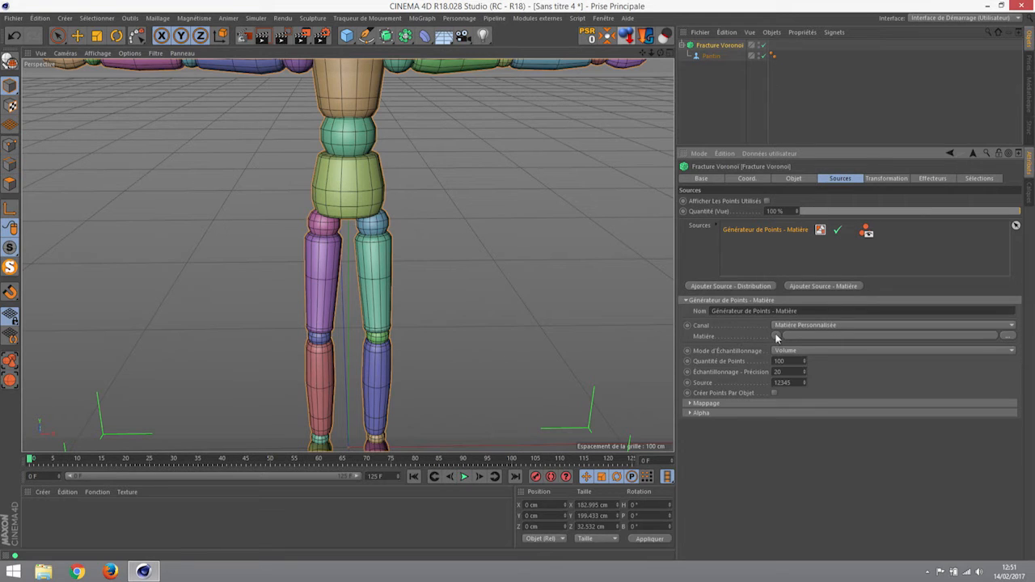
click(775, 335)
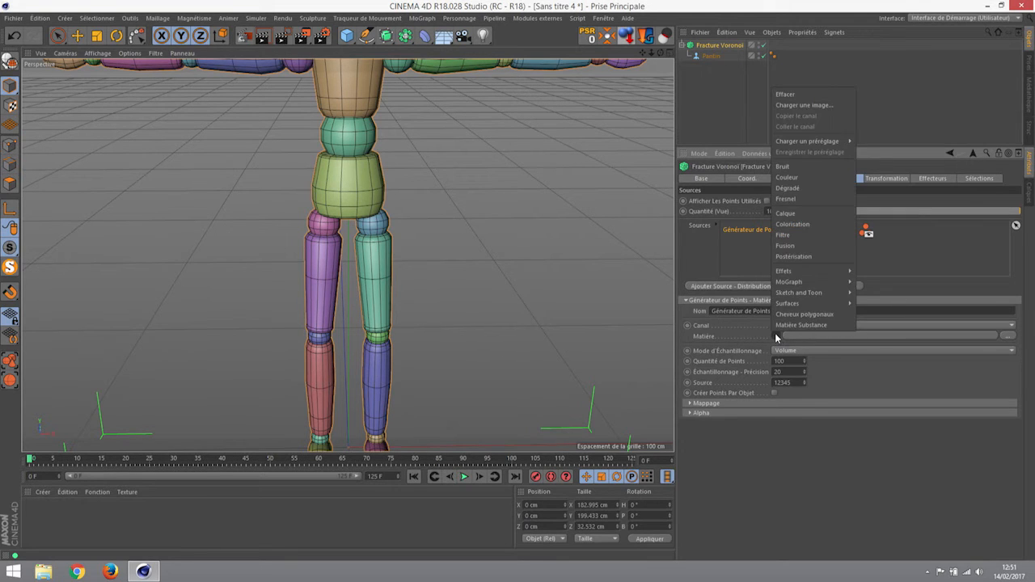
click(801, 166)
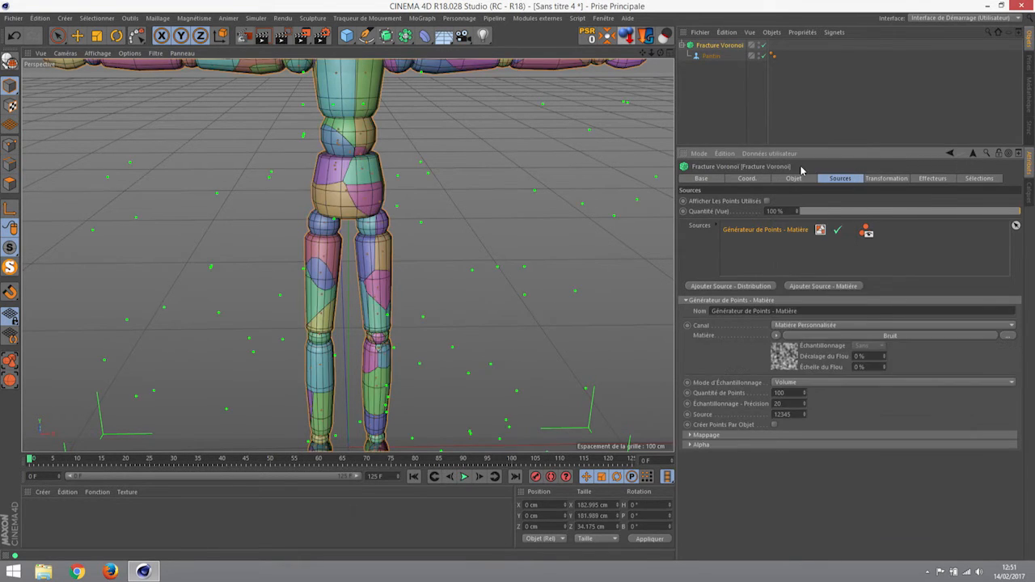
click(785, 361)
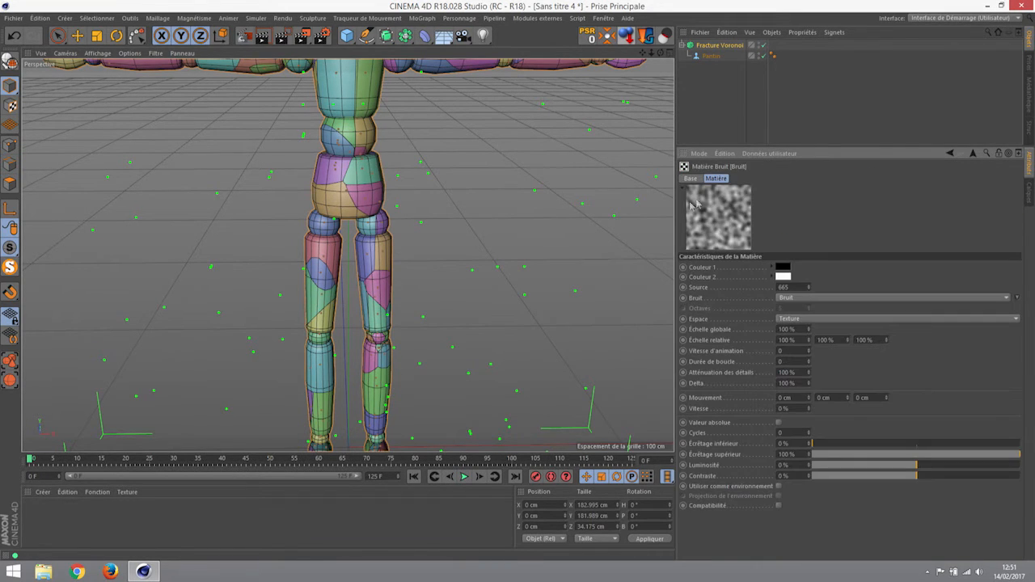
- Switch the noise type to Feu, then to the Voronoi 3 preset
click(795, 300)
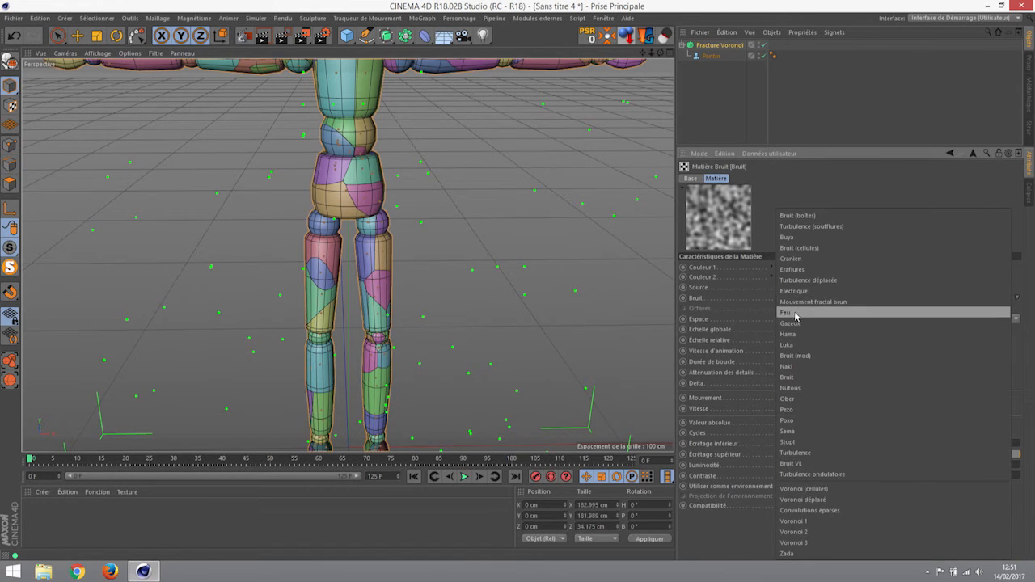
click(796, 311)
scroll(414, 288, down, 6)
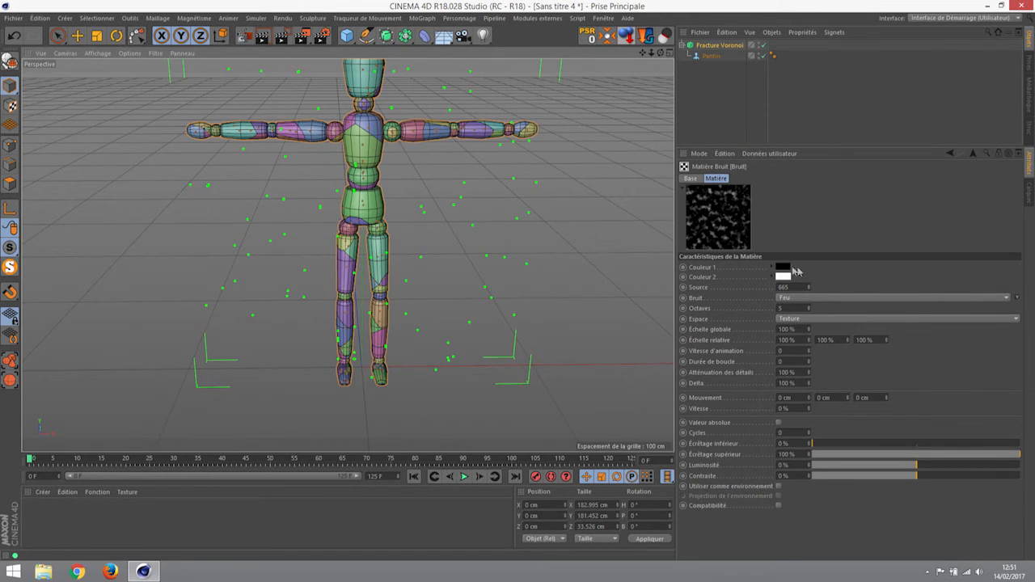
click(1017, 298)
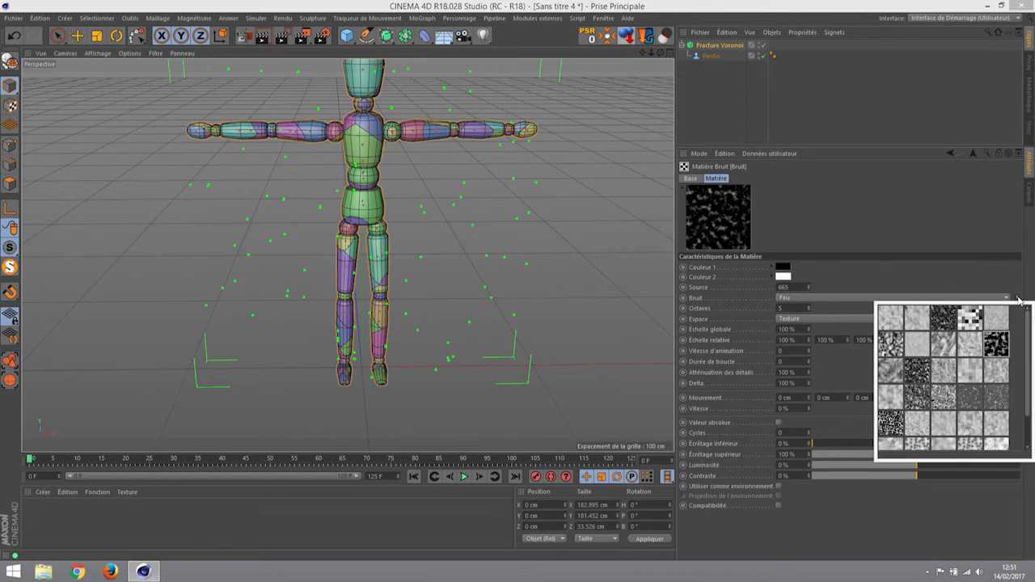
drag(1028, 350, 1032, 386)
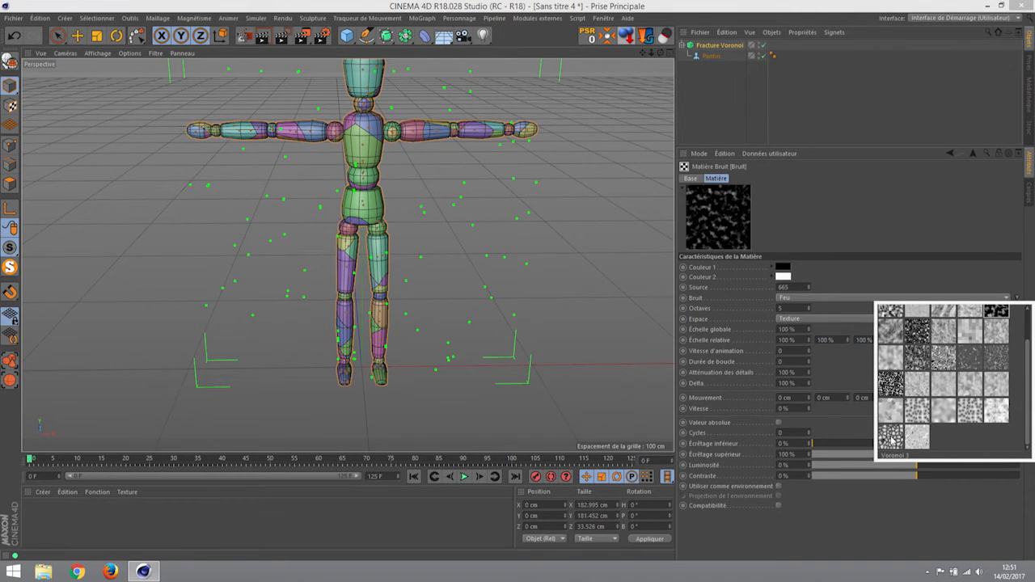
click(890, 434)
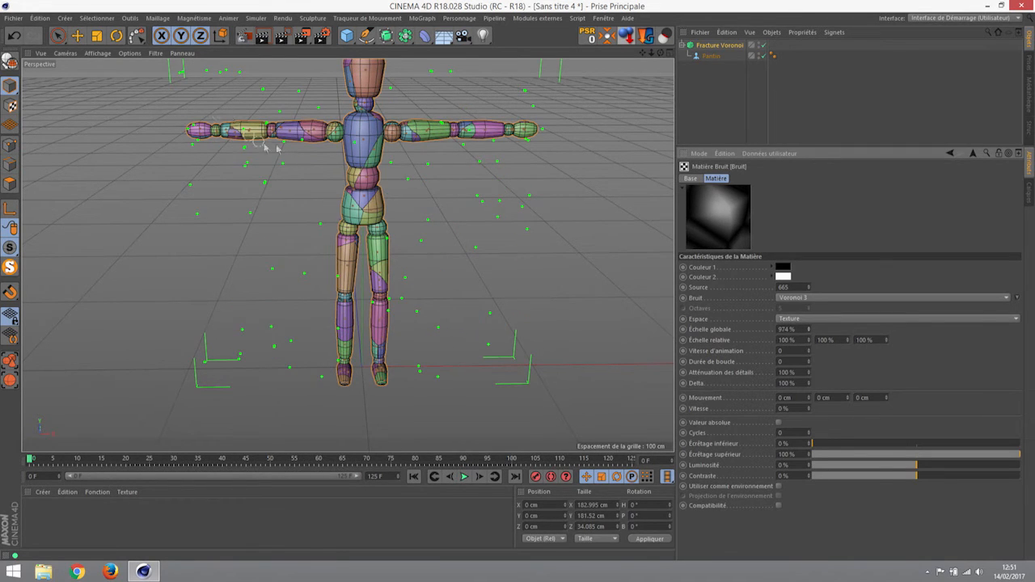
- Set the noise's Échelle globale to 35%
alt+right_drag(389, 146, 495, 165)
alt+drag(426, 168, 692, 318)
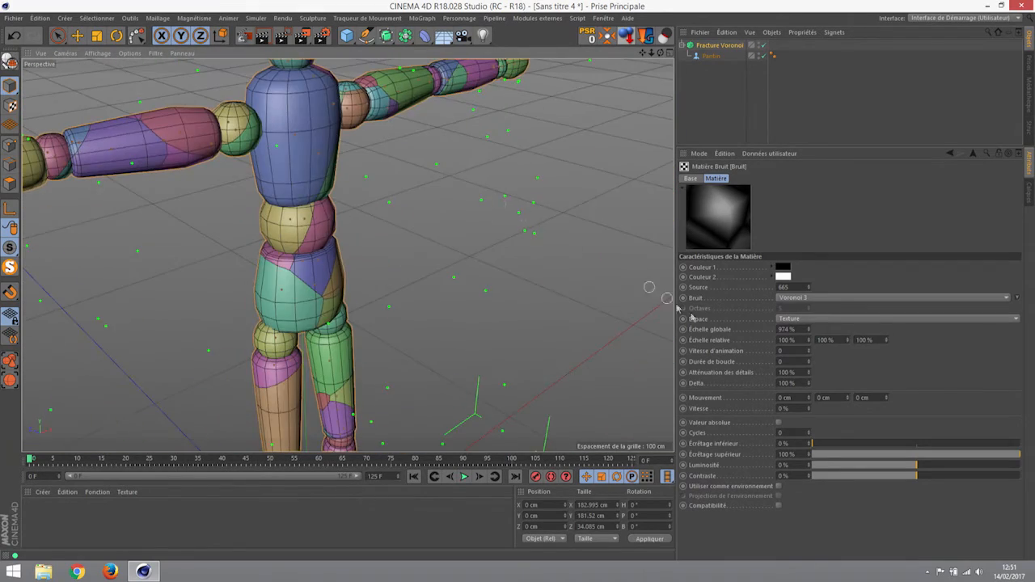
click(788, 329)
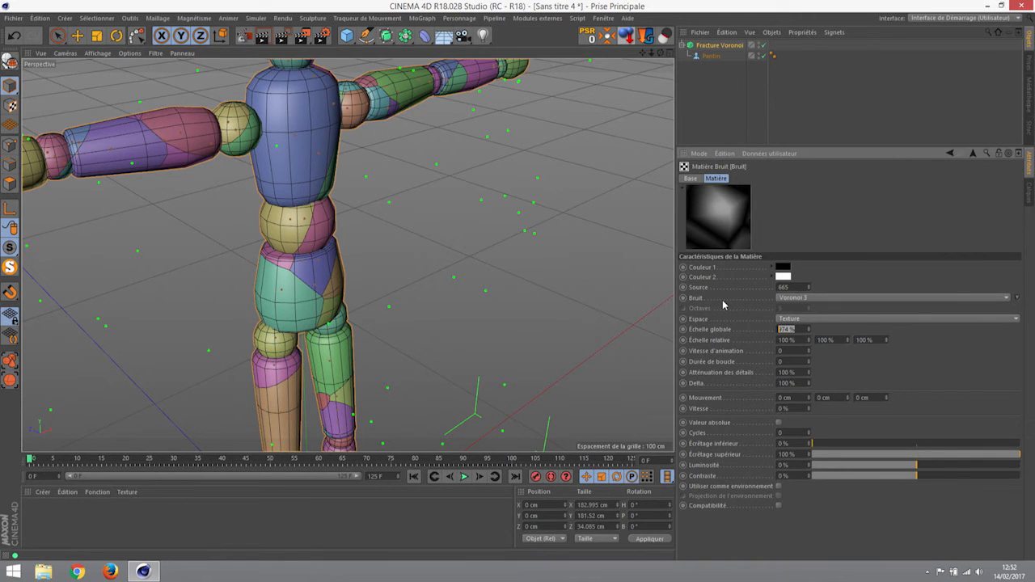
key(Return)
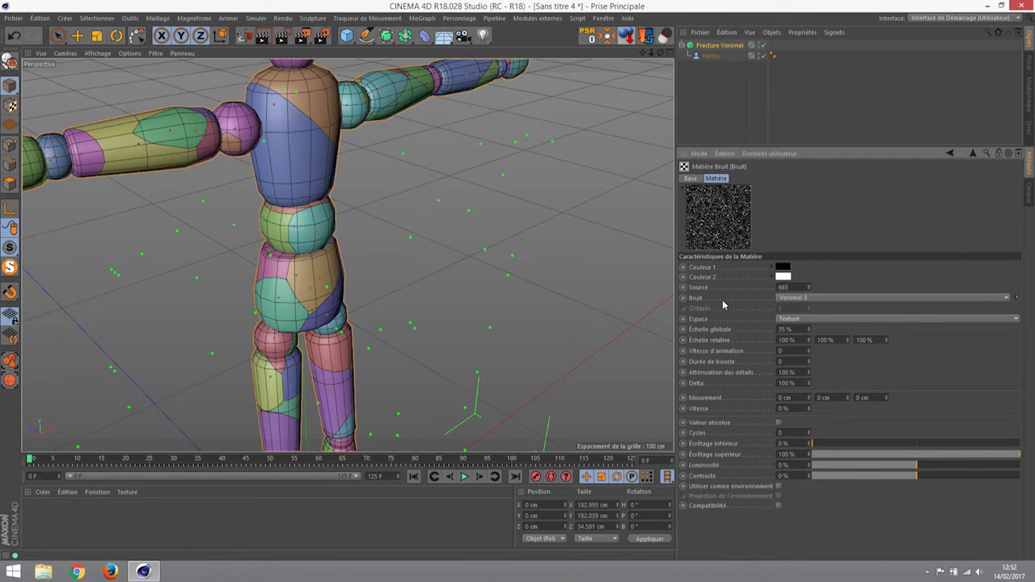
- Set noise brightness to 76% and contrast to -27%, then return to the fracture's Sources
alt+drag(316, 232, 213, 244)
scroll(213, 244, down, 5)
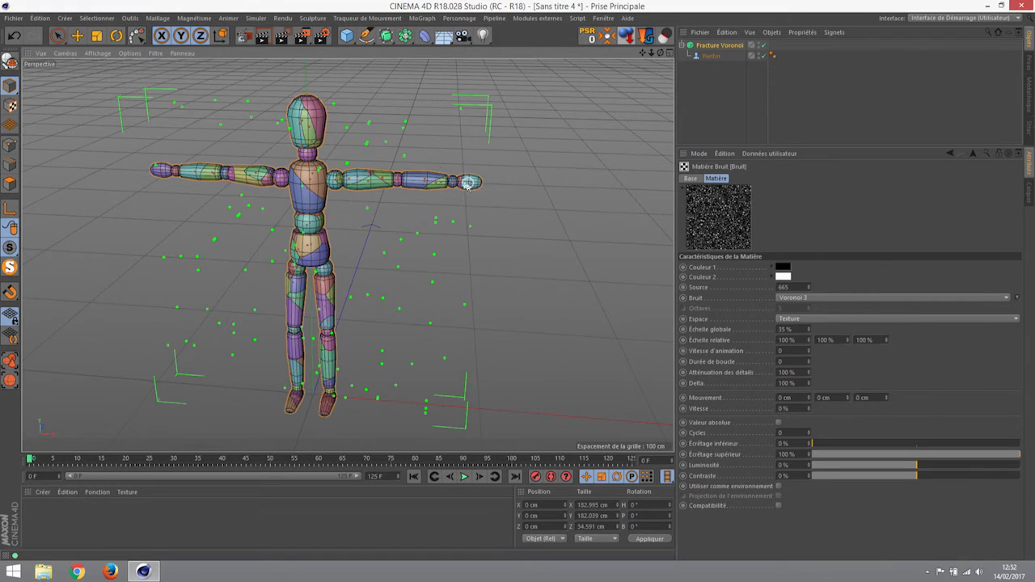
scroll(380, 186, down, 2)
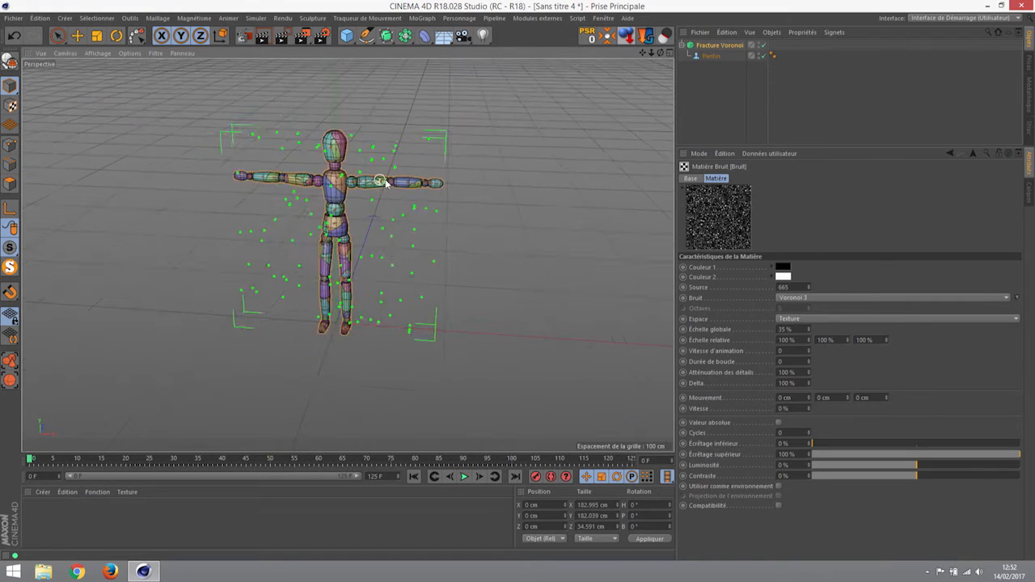
scroll(380, 186, up, 6)
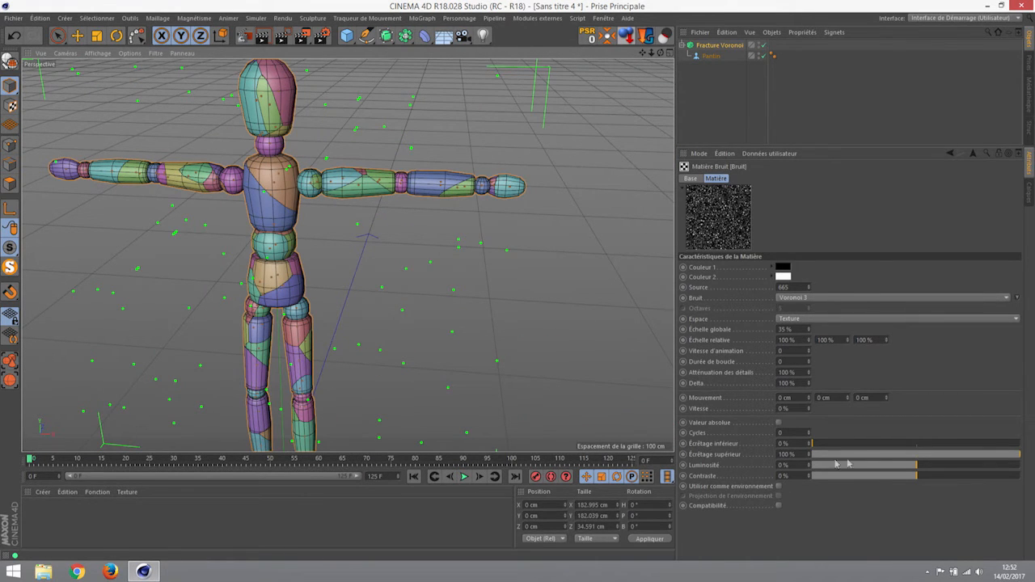
drag(910, 470, 823, 467)
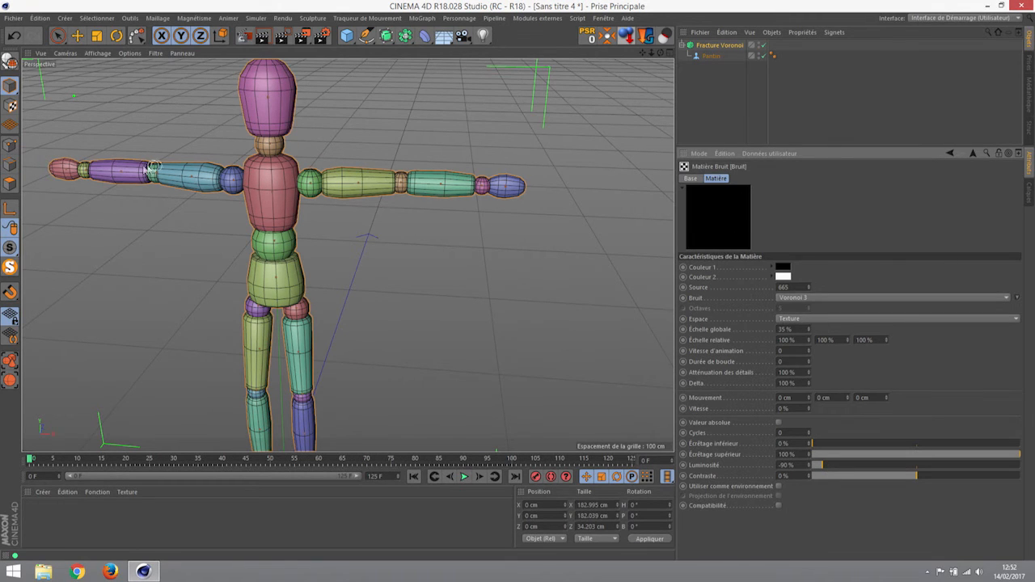
drag(831, 465, 997, 469)
drag(915, 476, 888, 477)
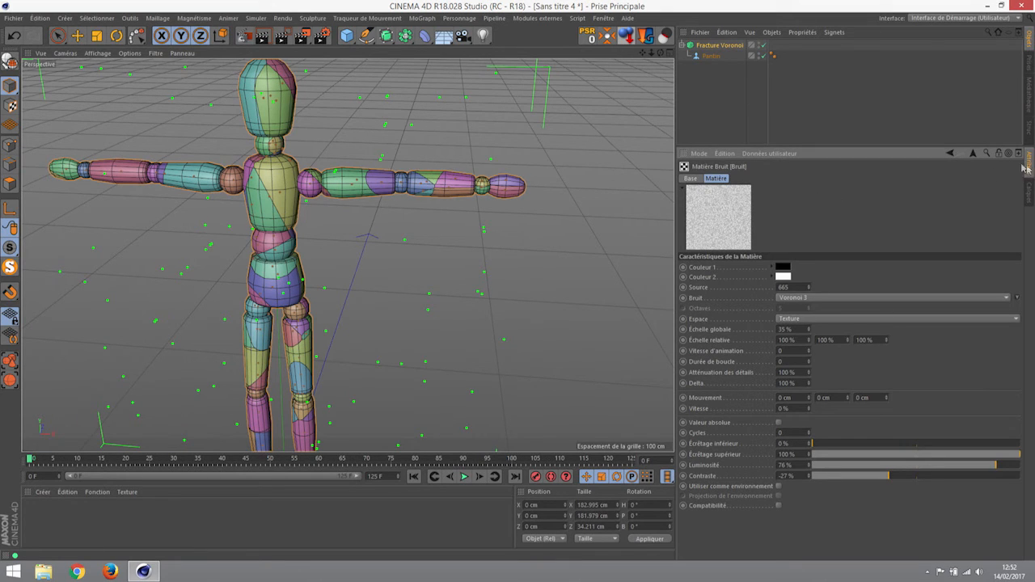
click(950, 154)
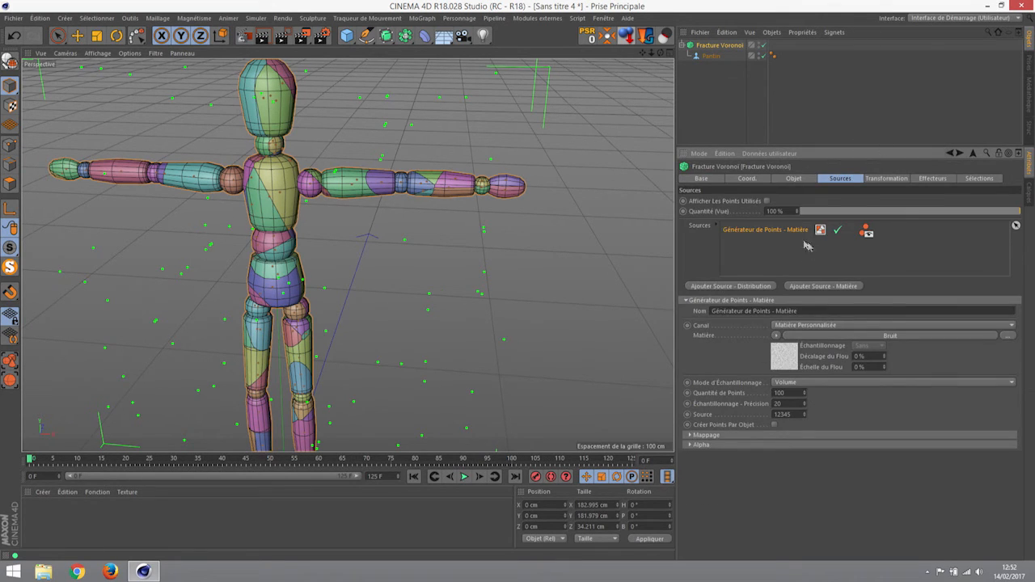
- Replace the noise with the Surfaces > Echiquier shader and inspect the new fracture
click(776, 336)
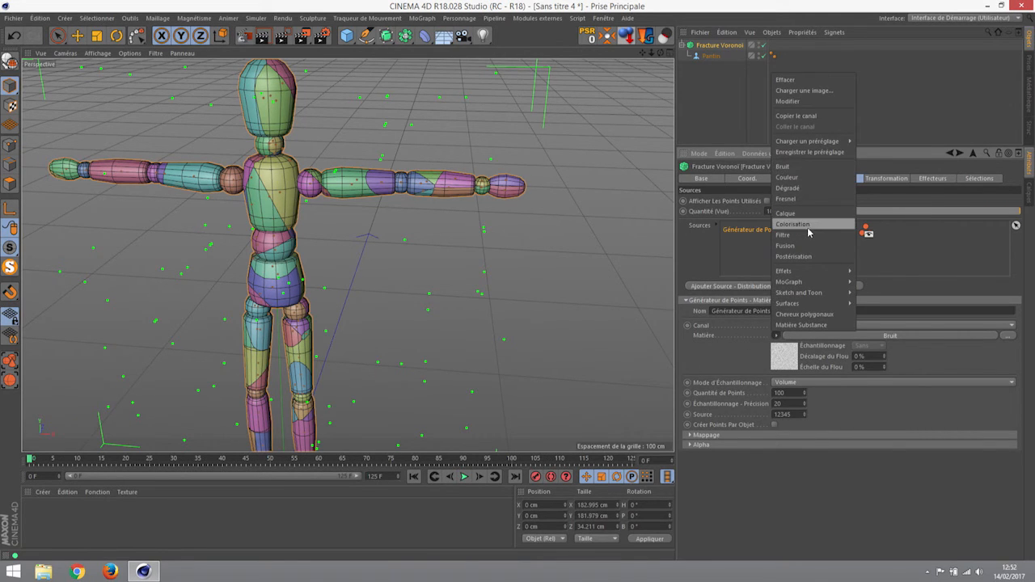
mouse_move(805, 274)
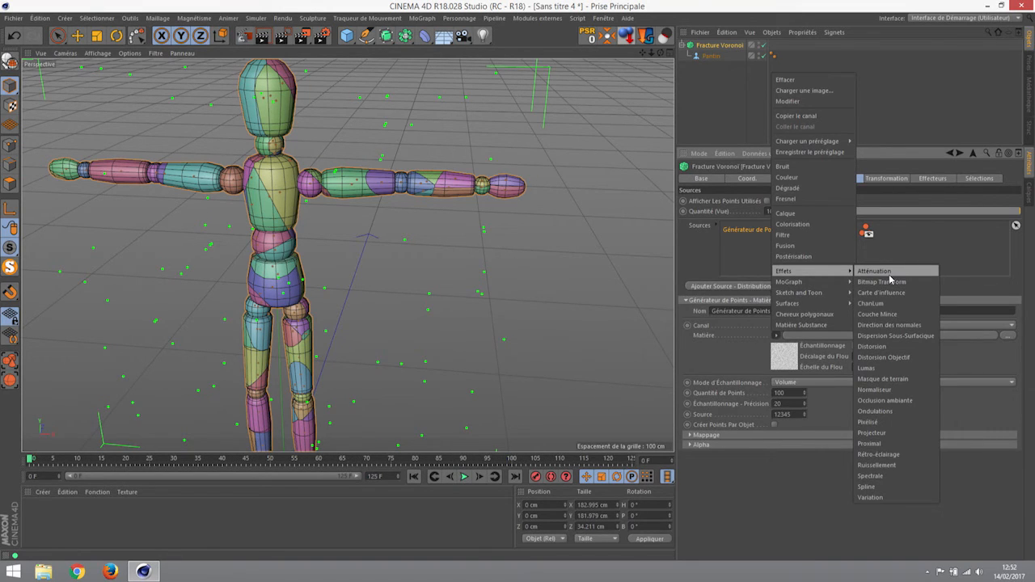
mouse_move(791, 304)
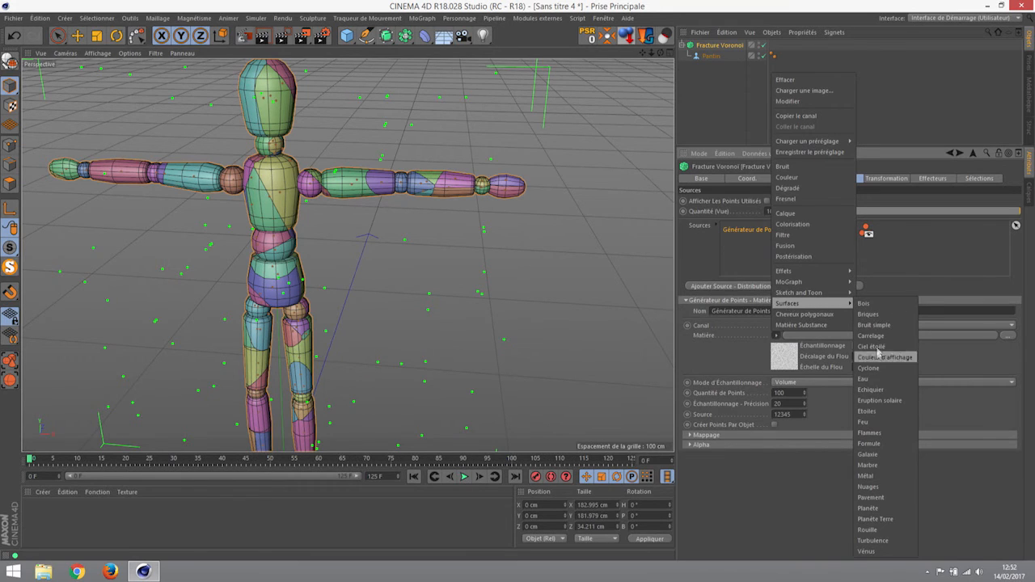
click(869, 390)
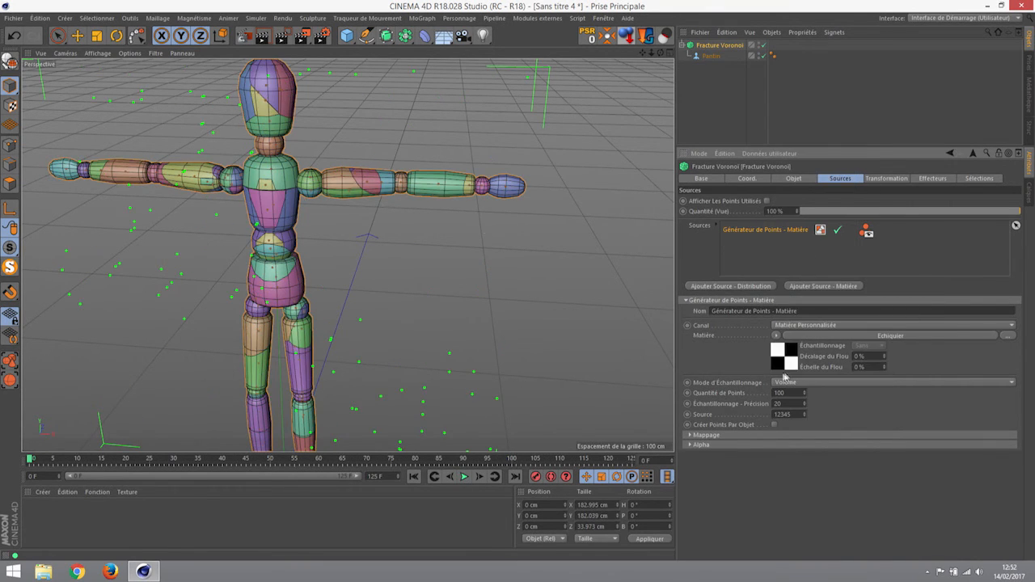
alt+right_drag(298, 233, 365, 237)
alt+drag(366, 237, 317, 204)
scroll(256, 217, down, 5)
alt+drag(255, 212, 172, 239)
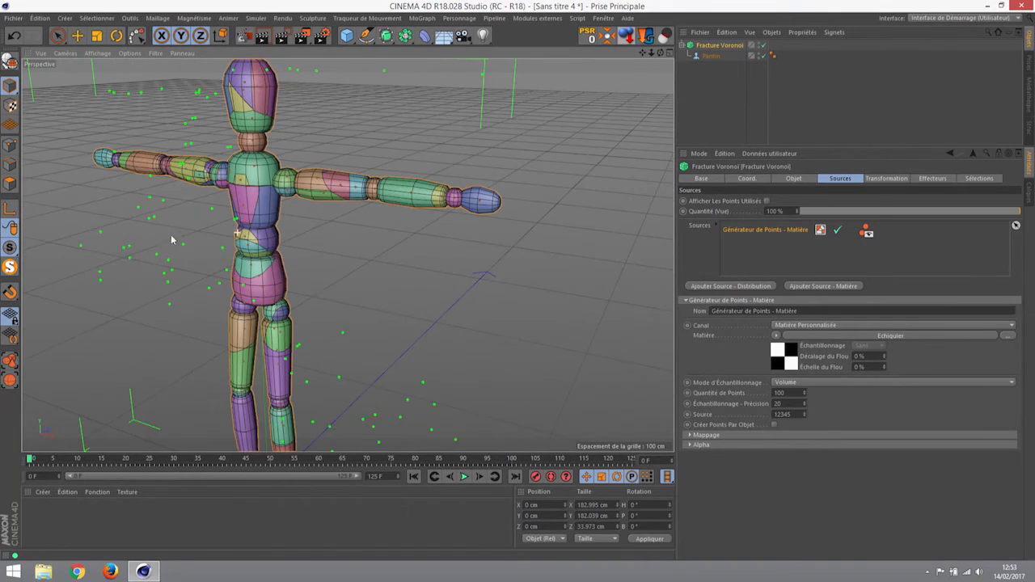
- Set the Echiquier's Fréquence U to 3.46 and Fréquence V to 0, then reselect Fracture Voronoi
click(792, 360)
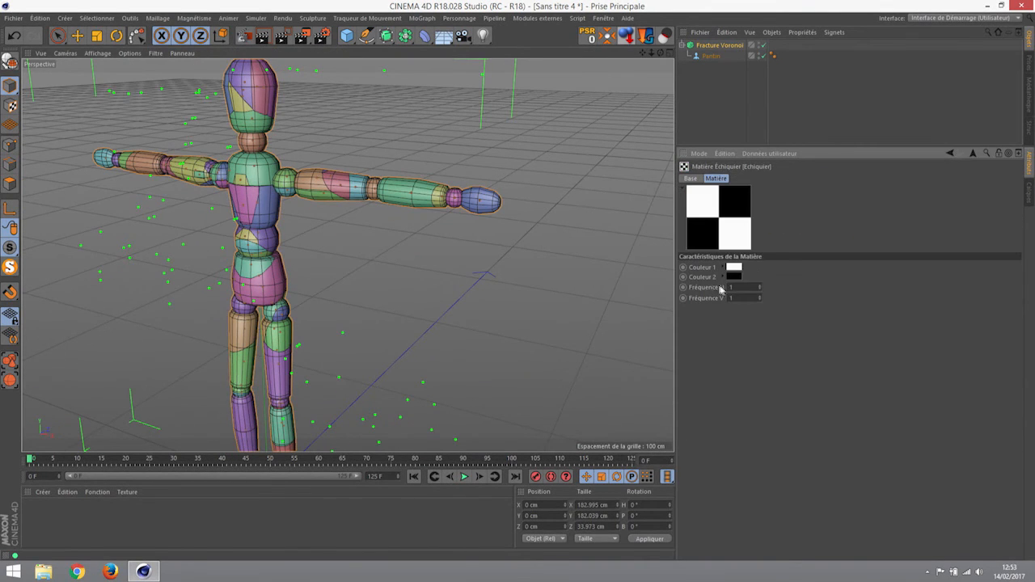
click(759, 286)
drag(759, 287, 675, 298)
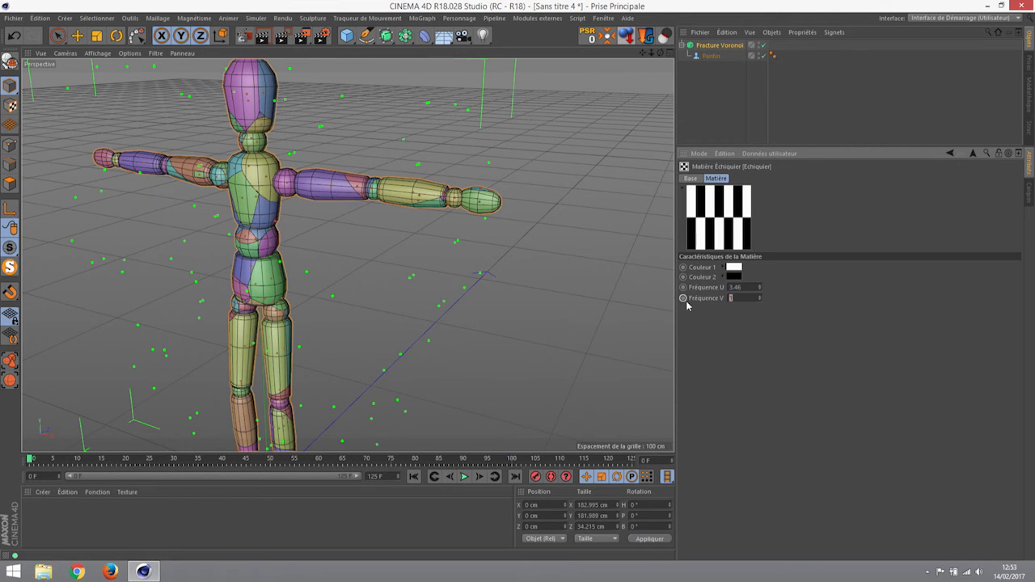
text(0)
key(Return)
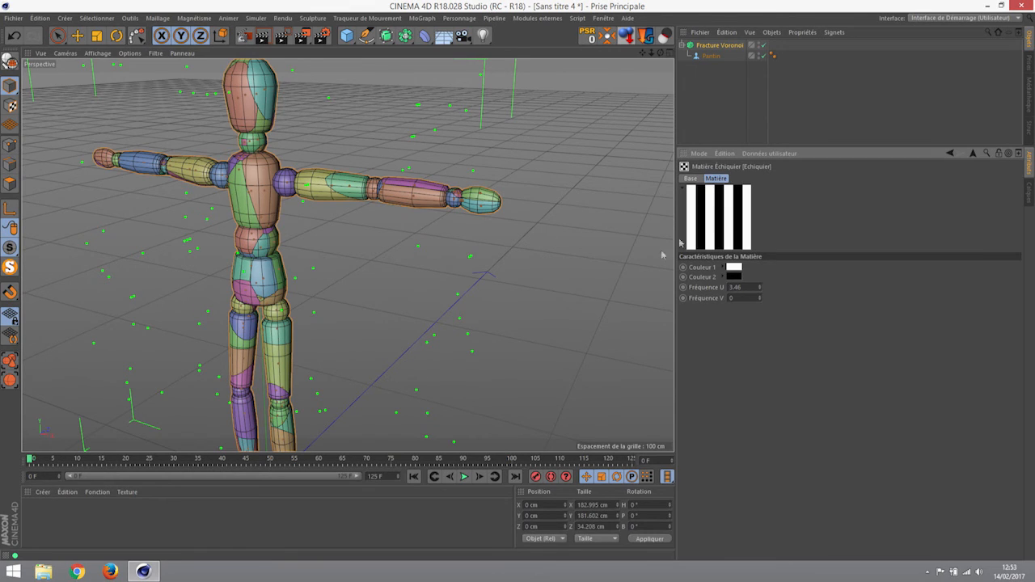
mouse_move(358, 254)
alt+mouse_down()
mouse_move(428, 288)
mouse_move(593, 239)
mouse_move(561, 225)
mouse_move(345, 259)
mouse_move(606, 254)
mouse_move(399, 284)
mouse_move(322, 257)
mouse_move(504, 262)
alt+mouse_up()
click(718, 45)
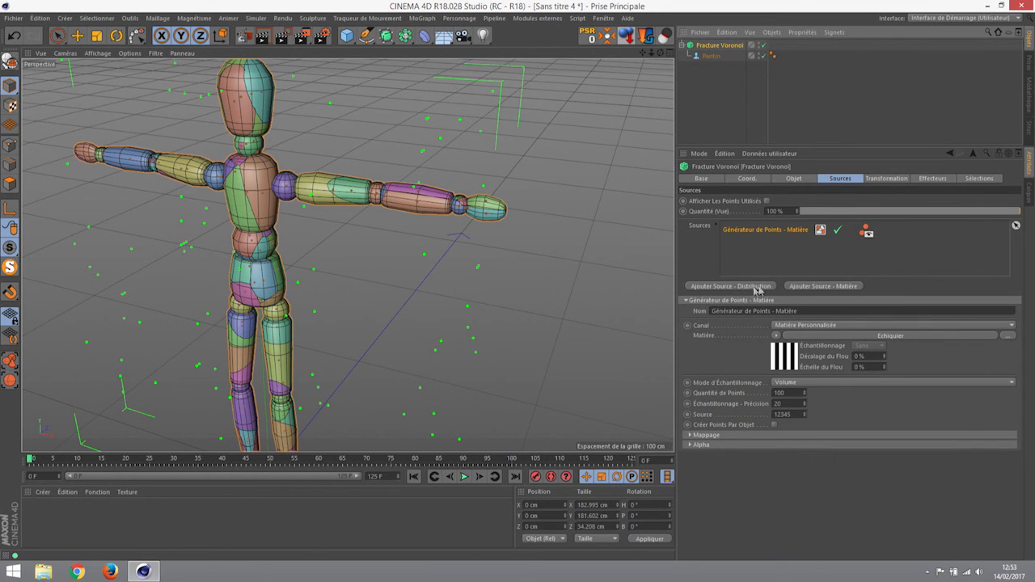
- Add another Matière shader point source and load a Bruit noise shader into it
click(824, 288)
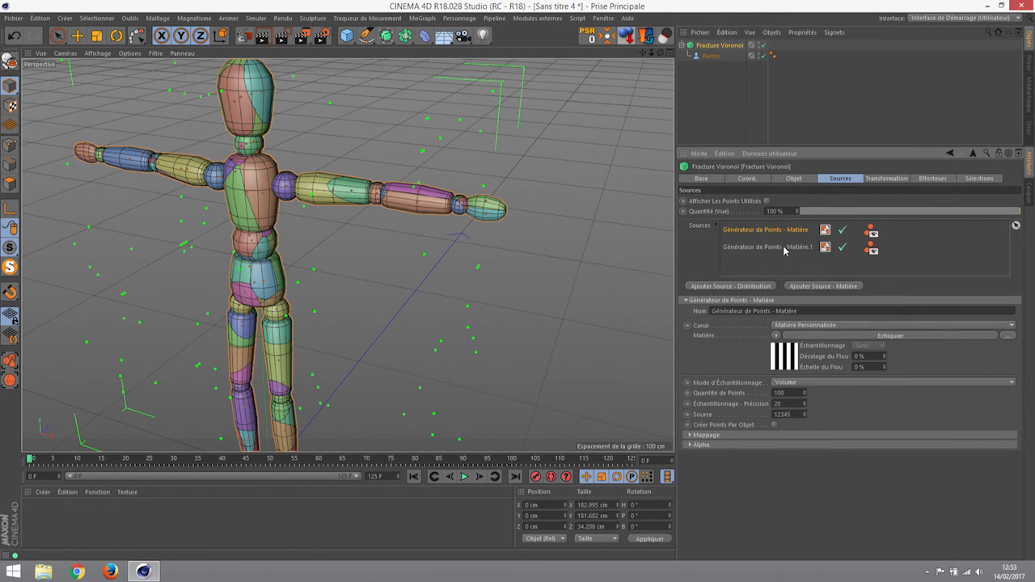
click(793, 247)
click(776, 335)
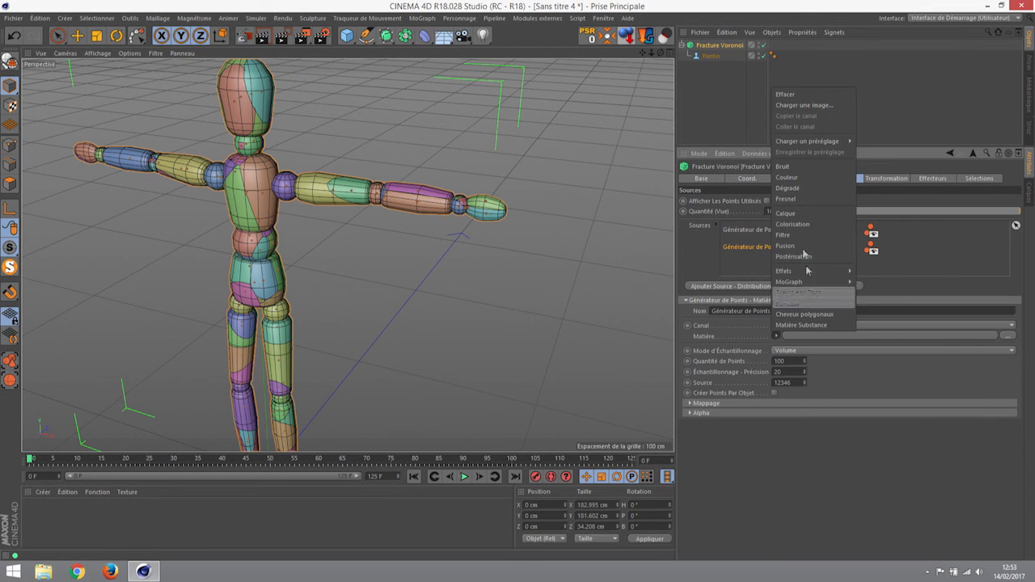
click(794, 170)
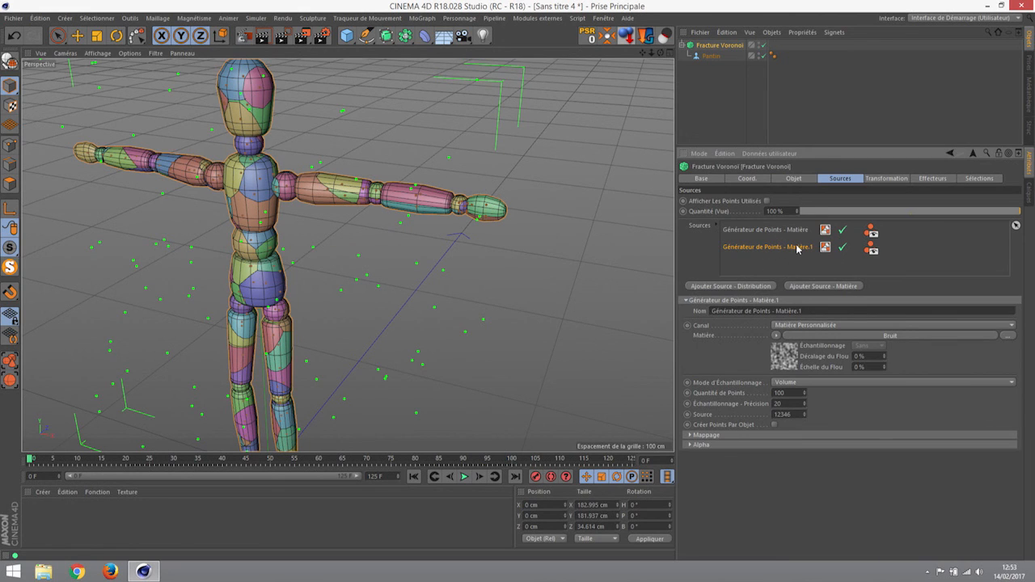
click(771, 265)
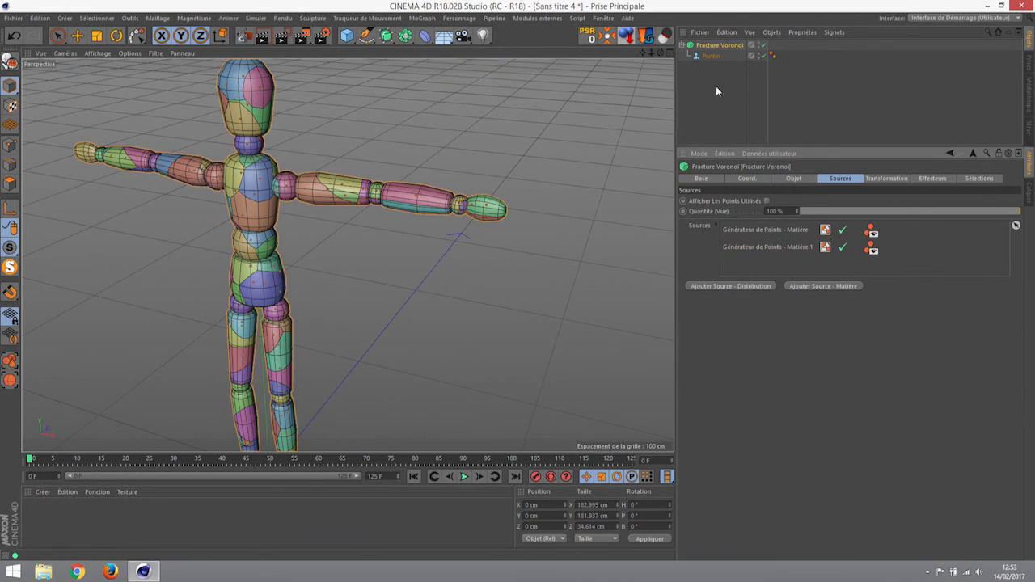